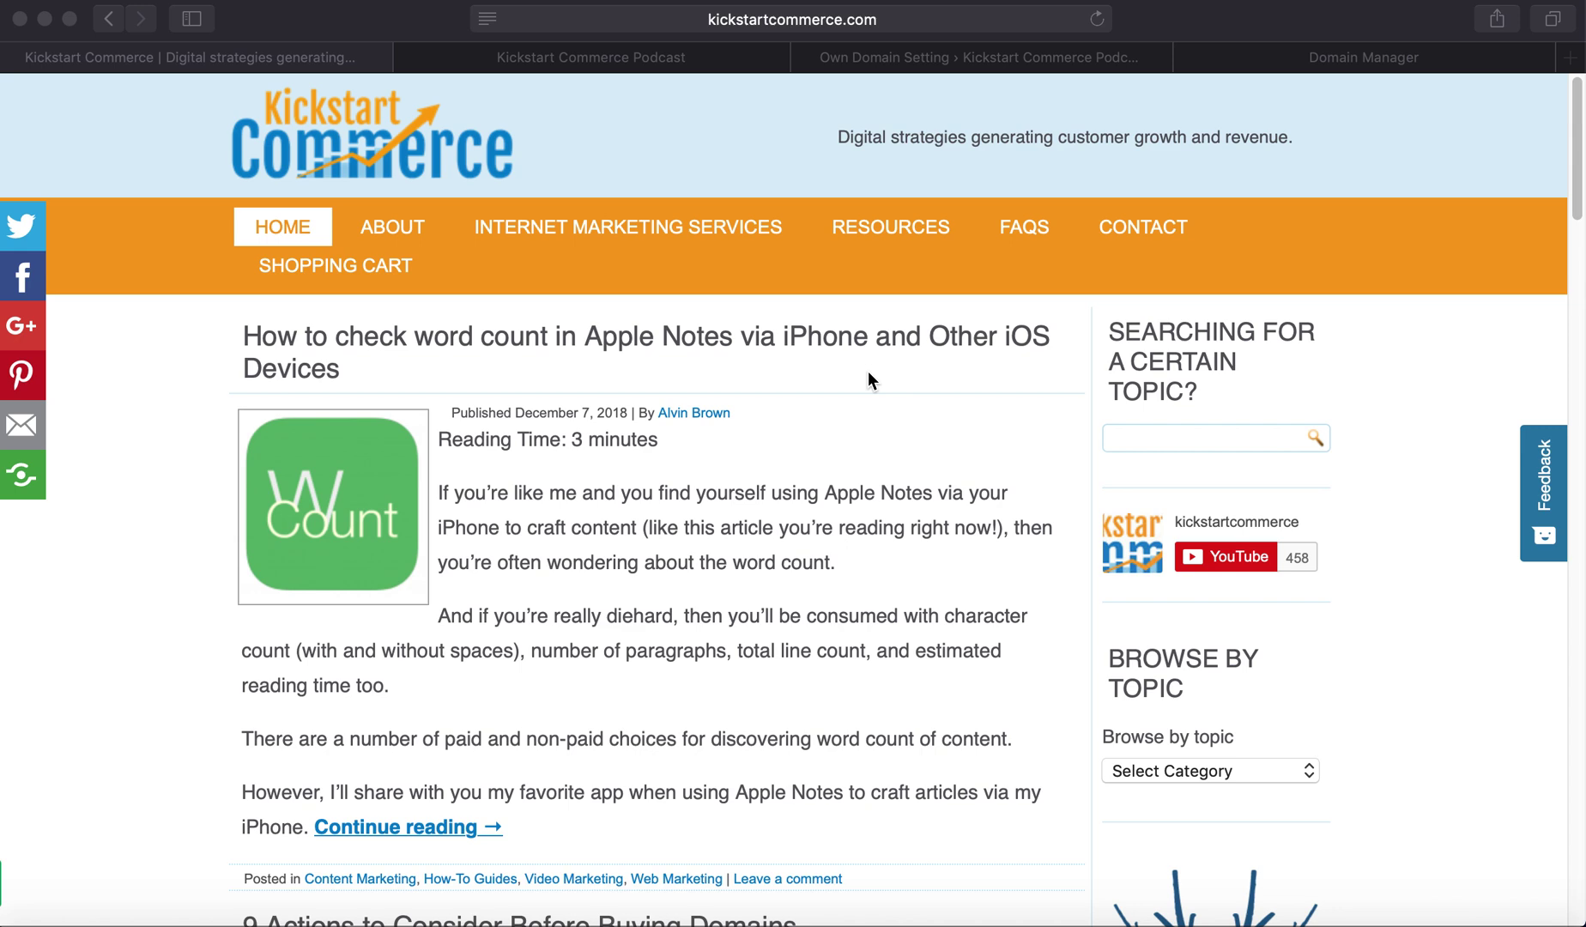
Step: View the Kickstart Commerce Podcast page at kickstart.fm
left_click(609, 55)
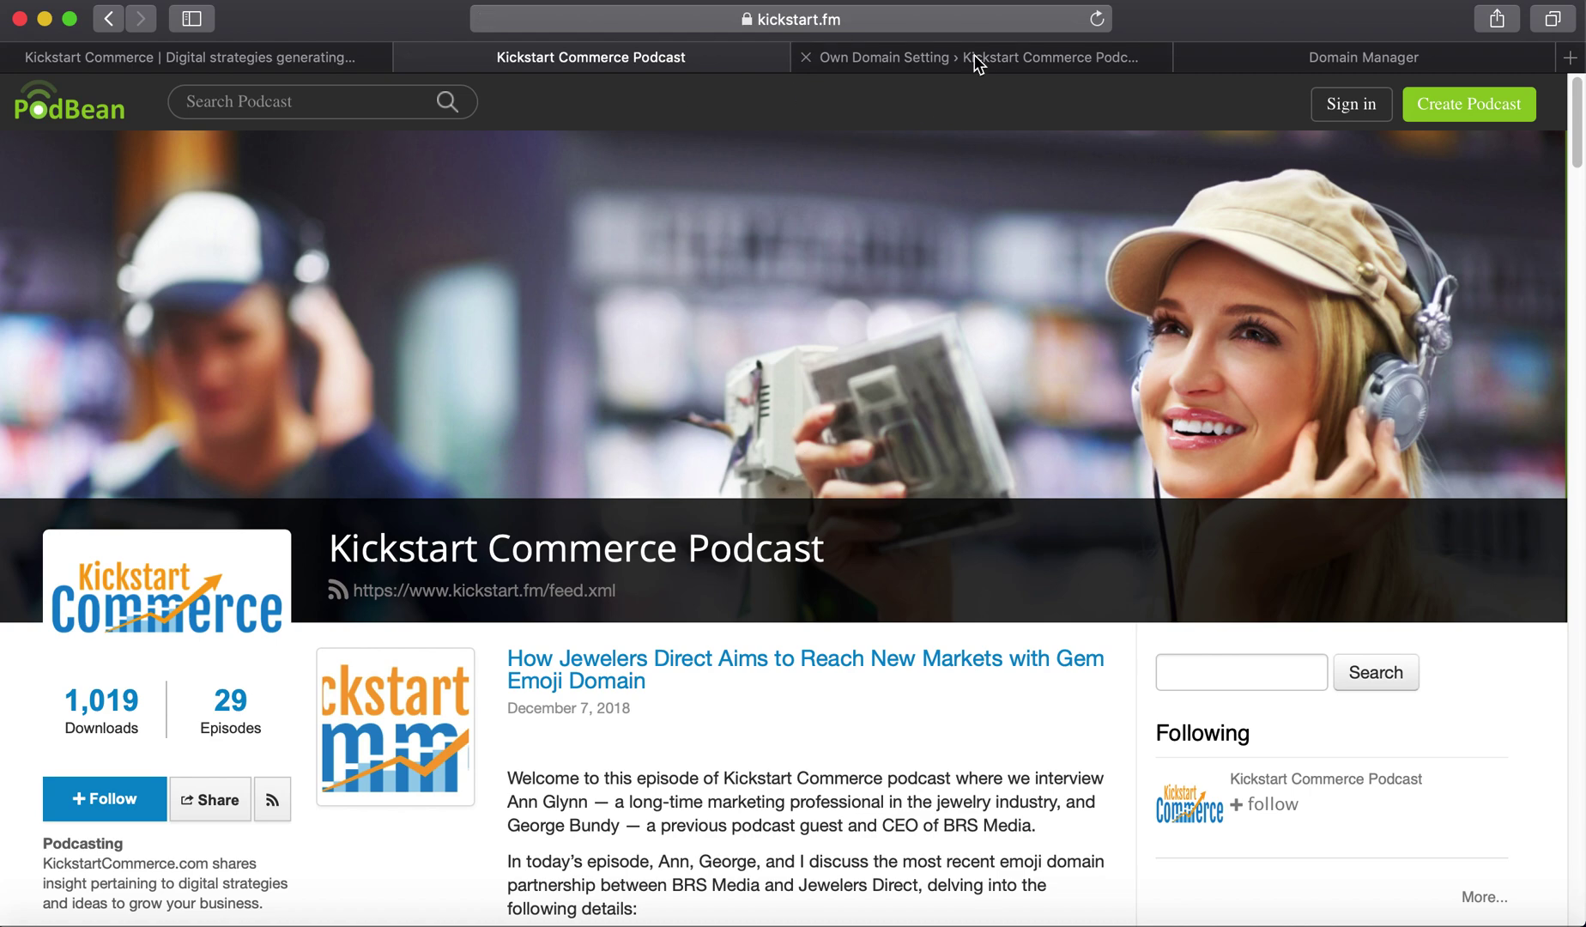
left_click(950, 60)
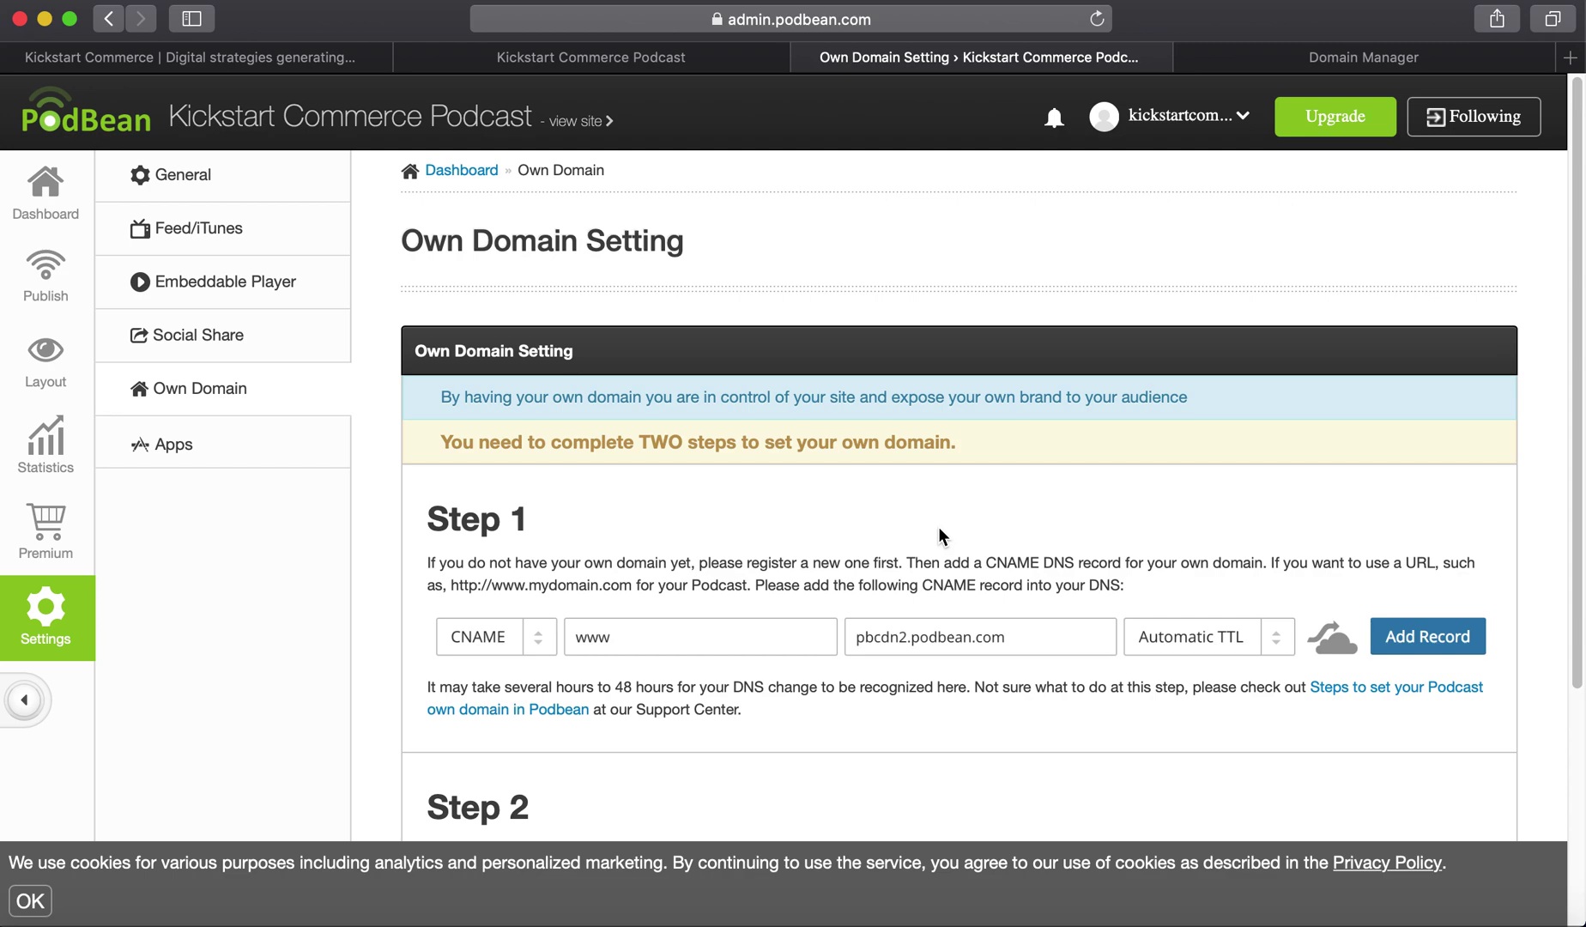
scroll(940, 534, "down", 3)
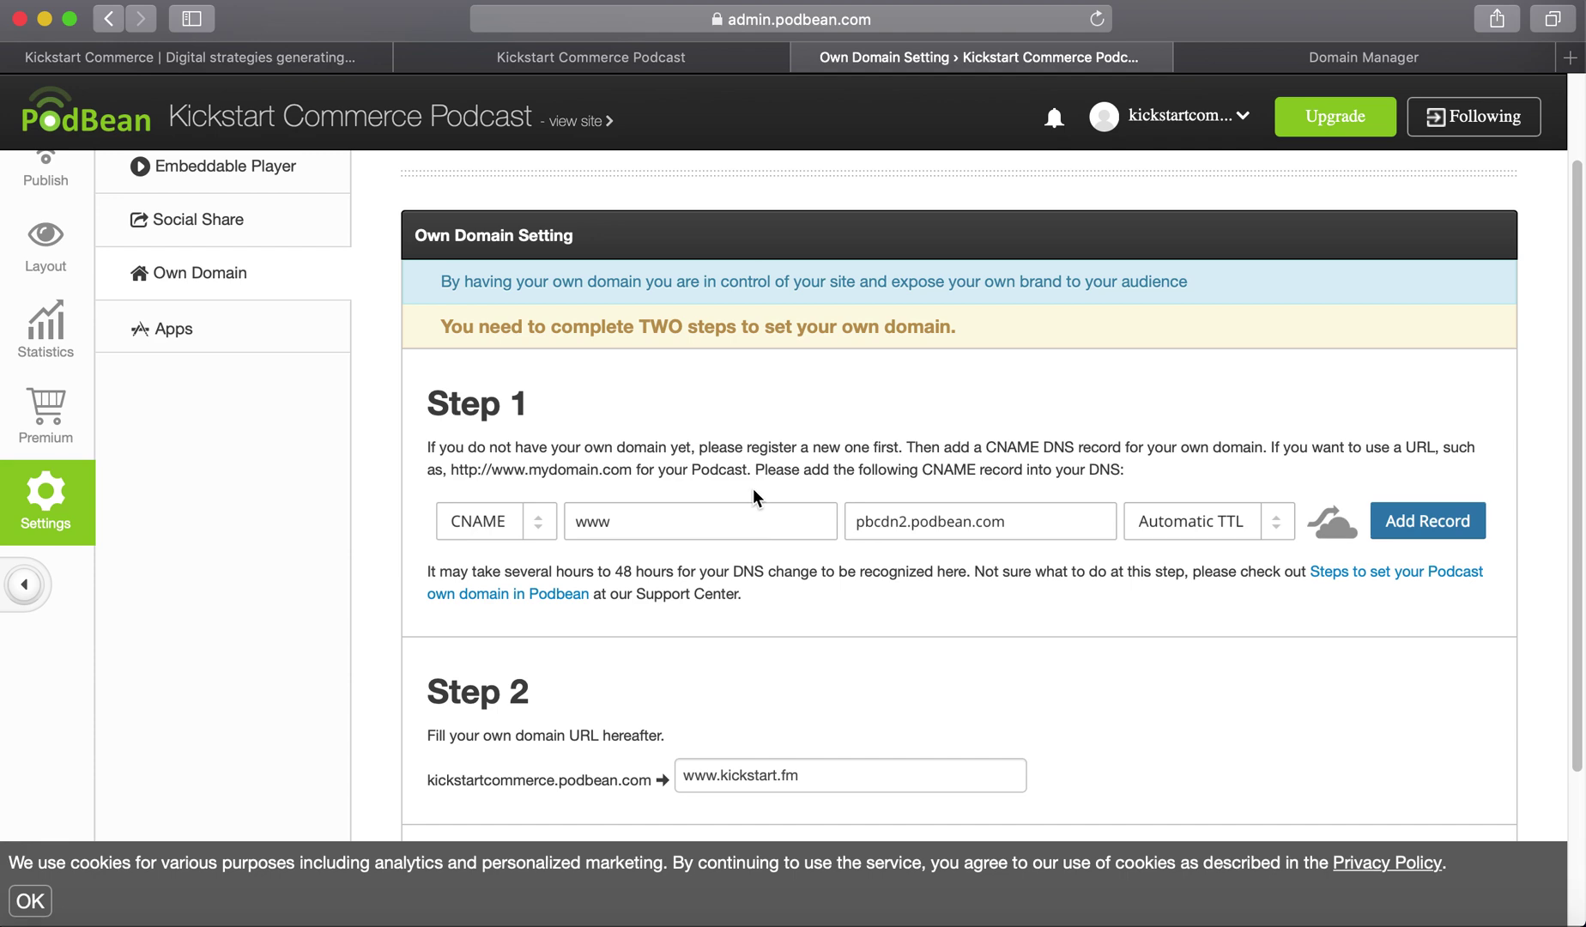
scroll(759, 512, "down", 5)
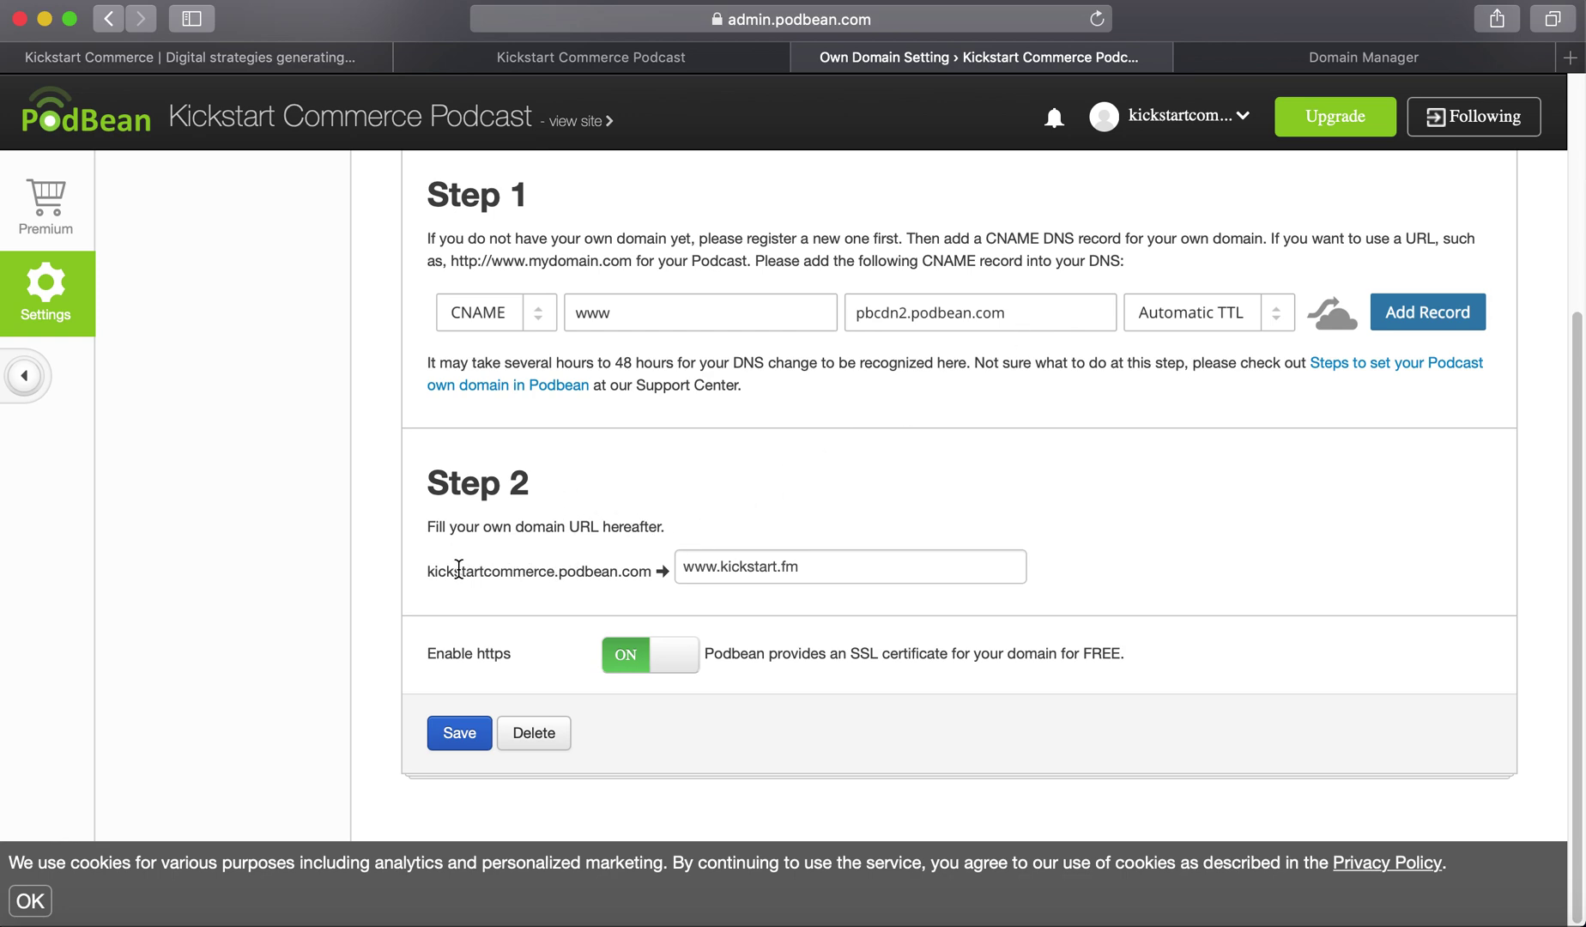
left_click_drag(429, 571, 667, 584)
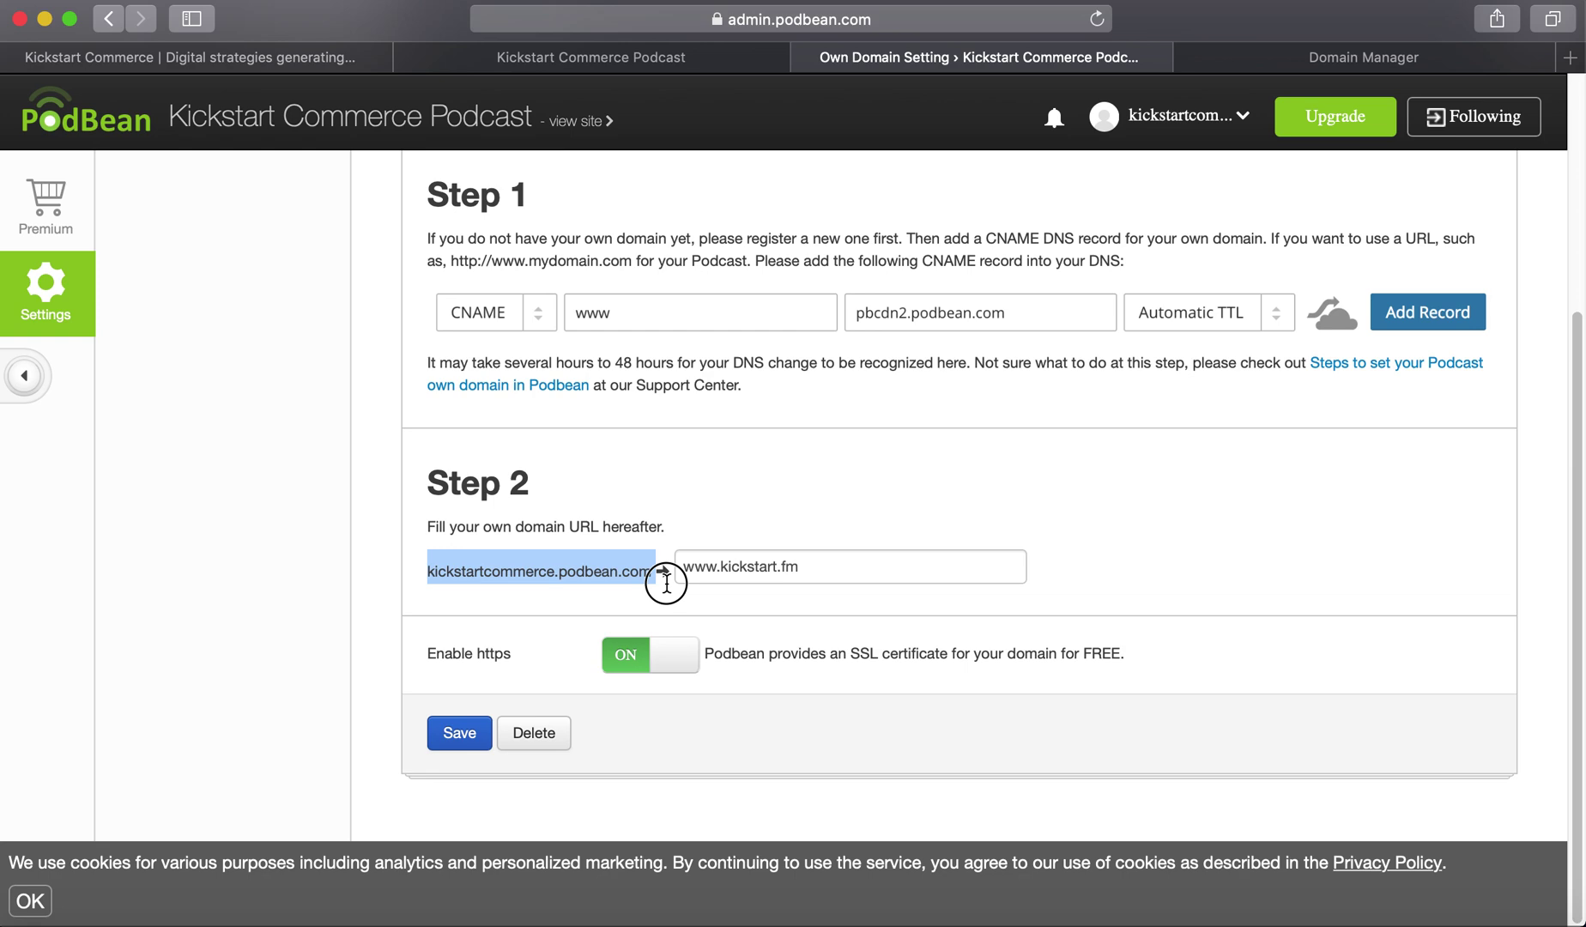
left_click(822, 571)
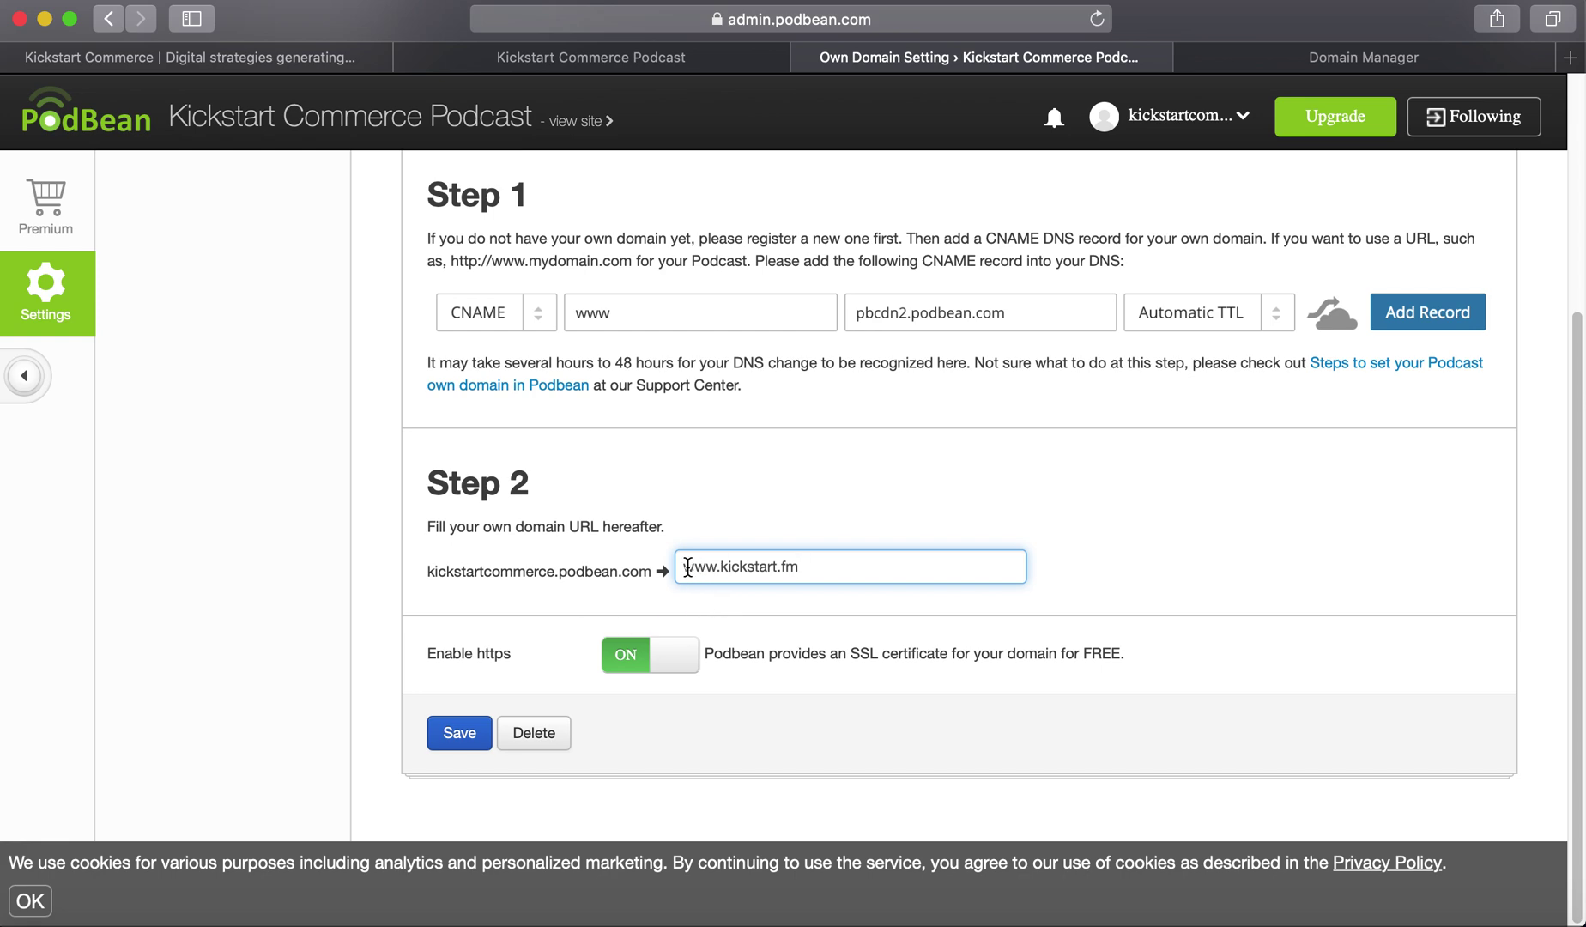
left_click_drag(682, 566, 722, 568)
left_click(474, 737)
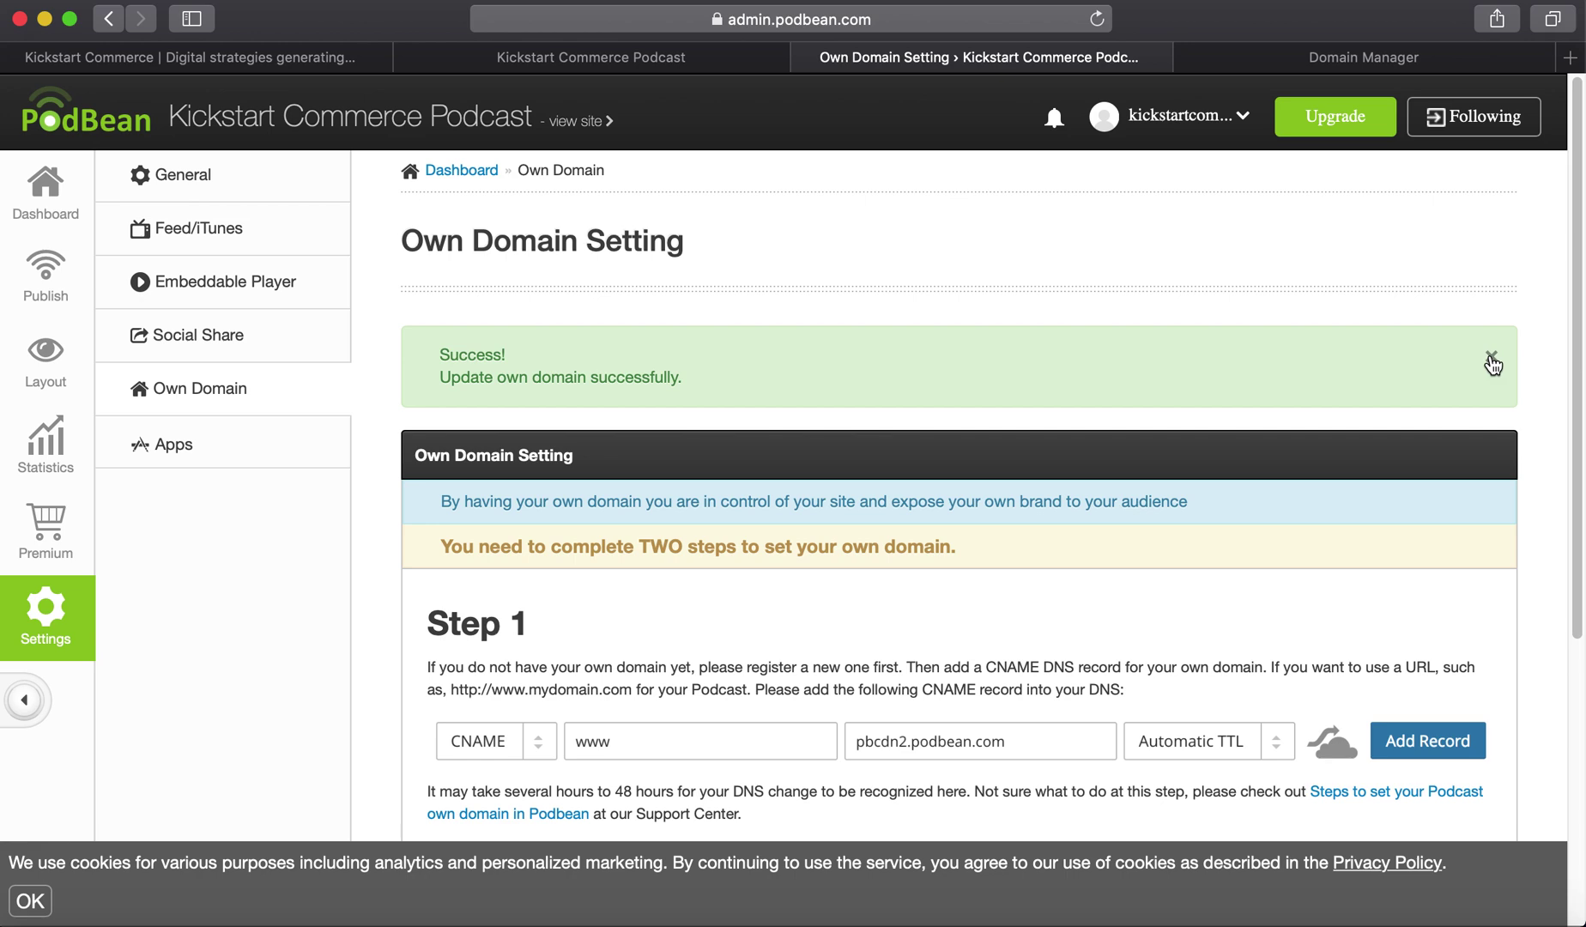
Step: Close the green Success banner, review Step 1 and Step 2, then switch to GoDaddy's kickstart.fm settings
left_click(1493, 365)
scroll(863, 696, "down", 5)
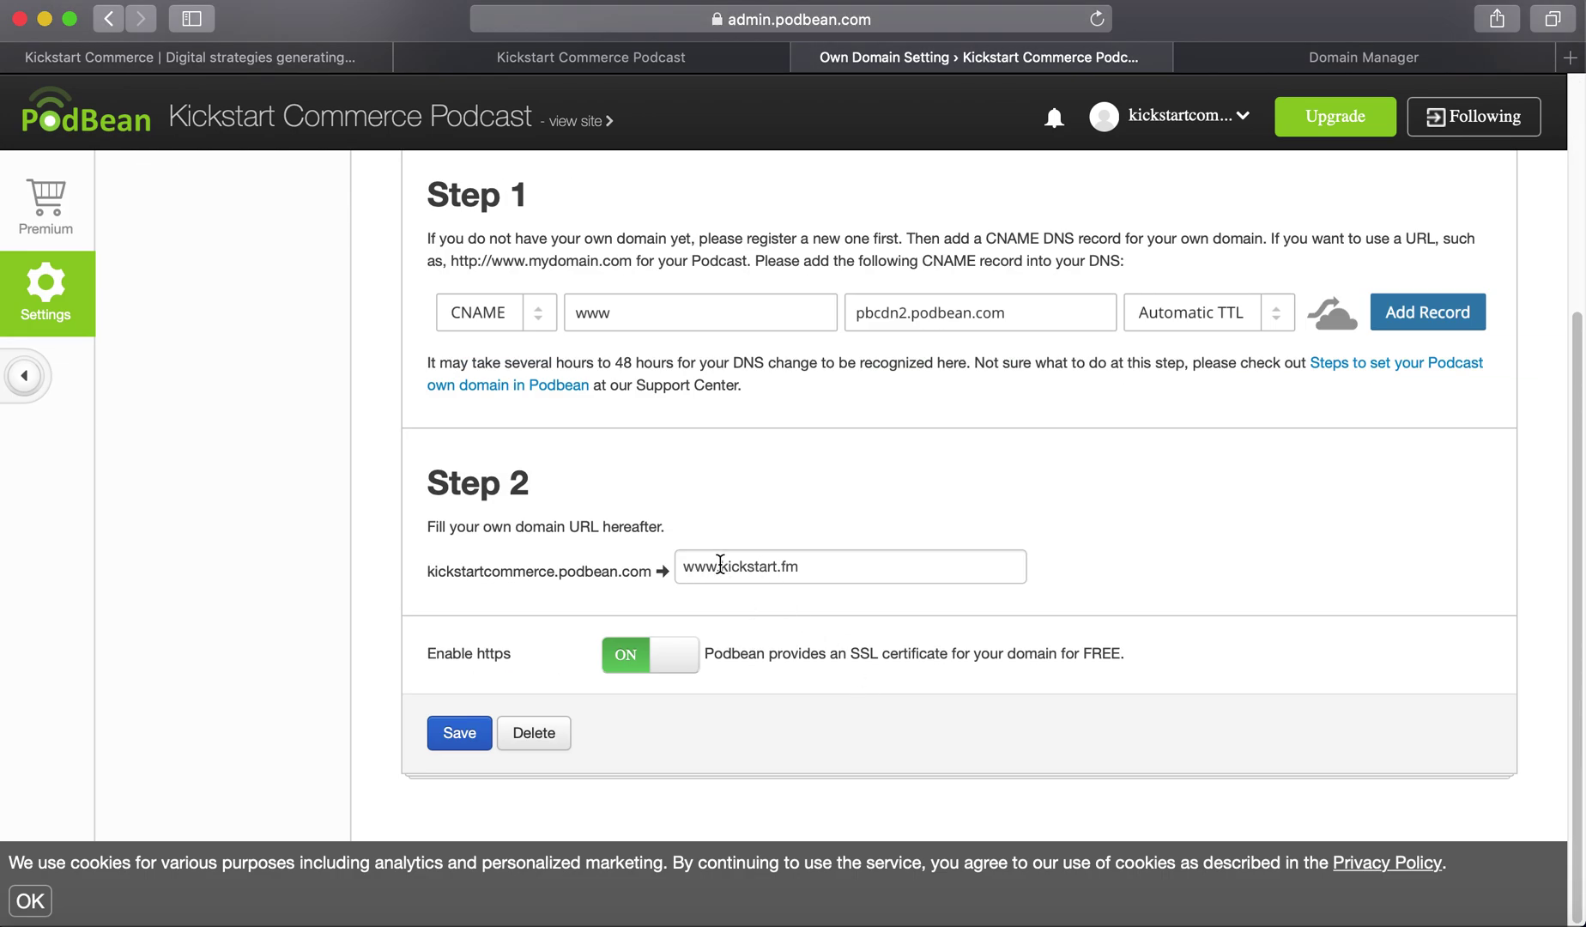
scroll(720, 562, "up", 5)
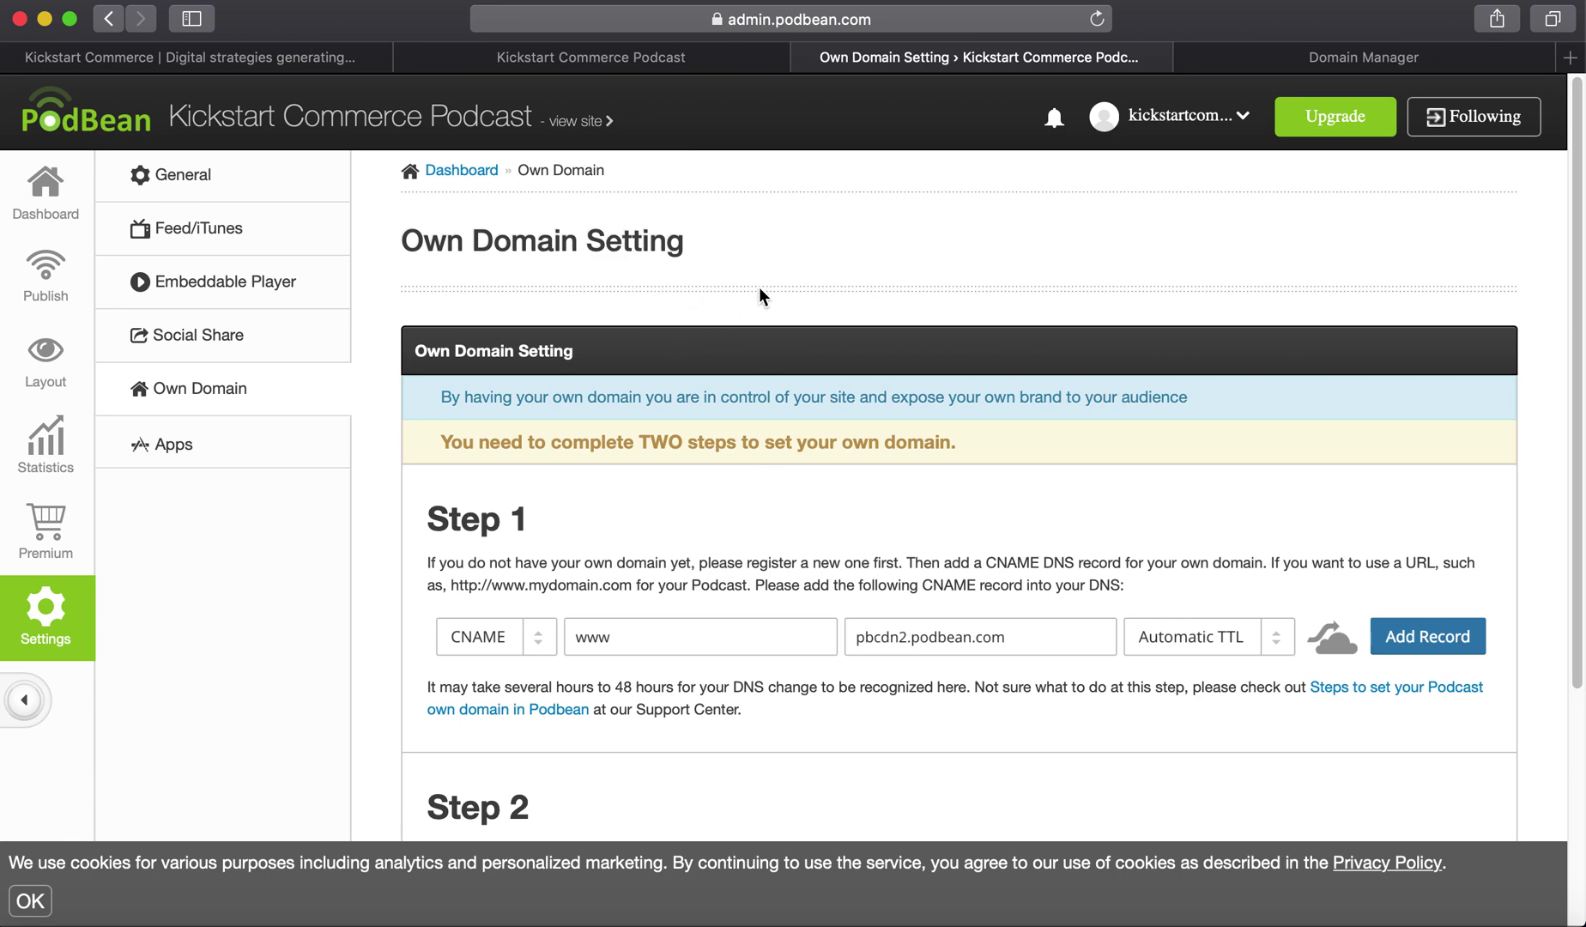
scroll(1258, 326, "down", 4)
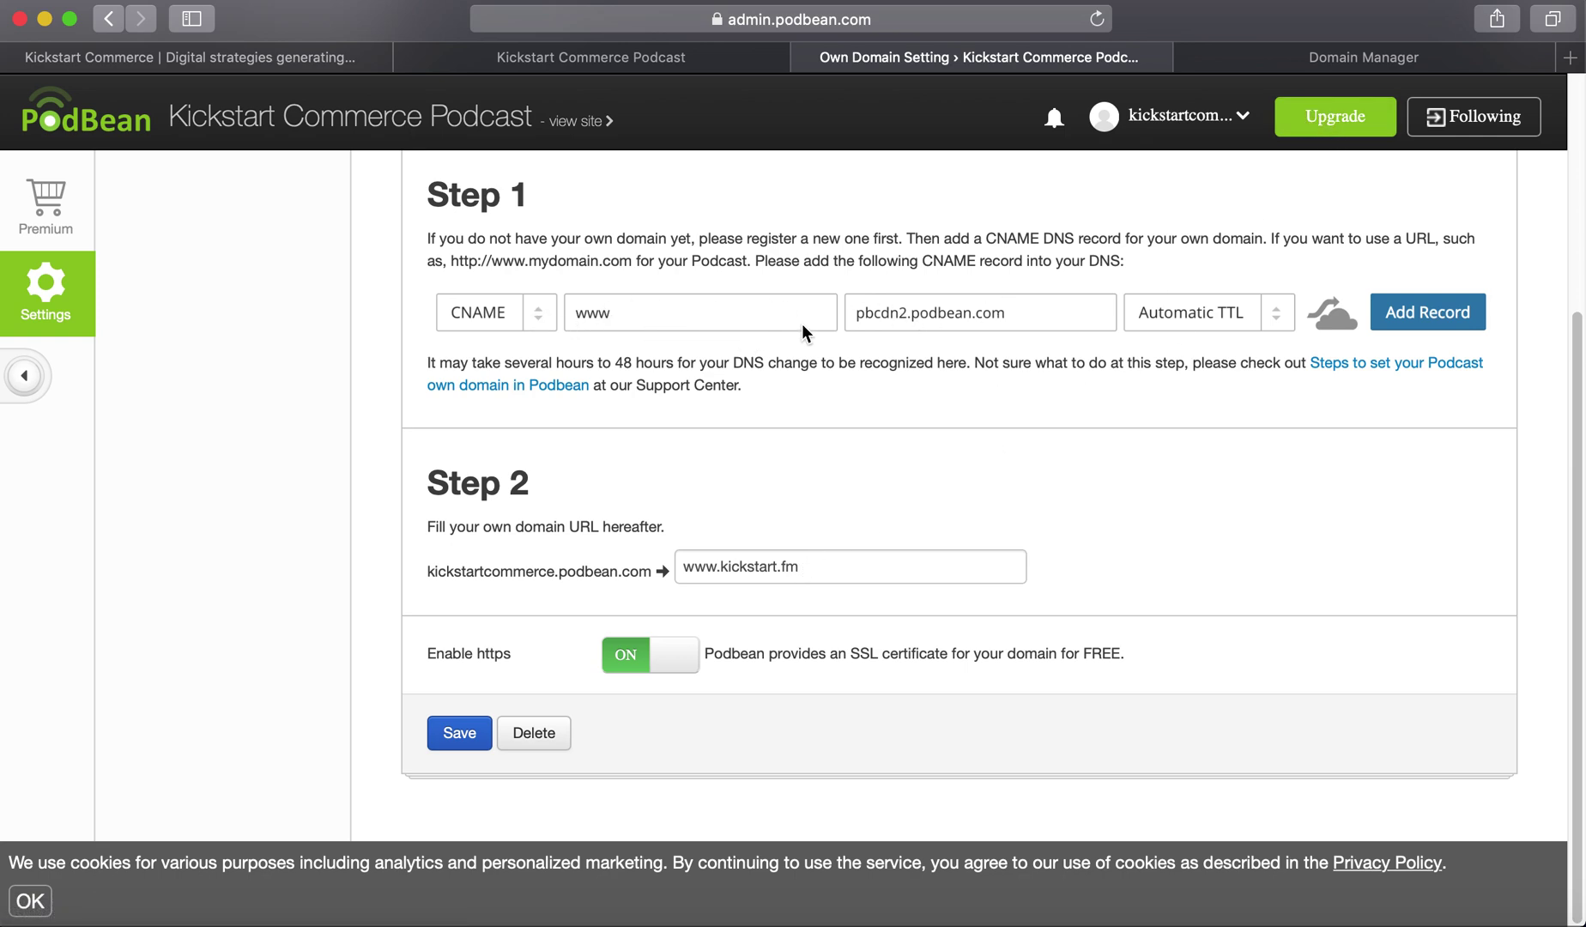
left_click(1340, 59)
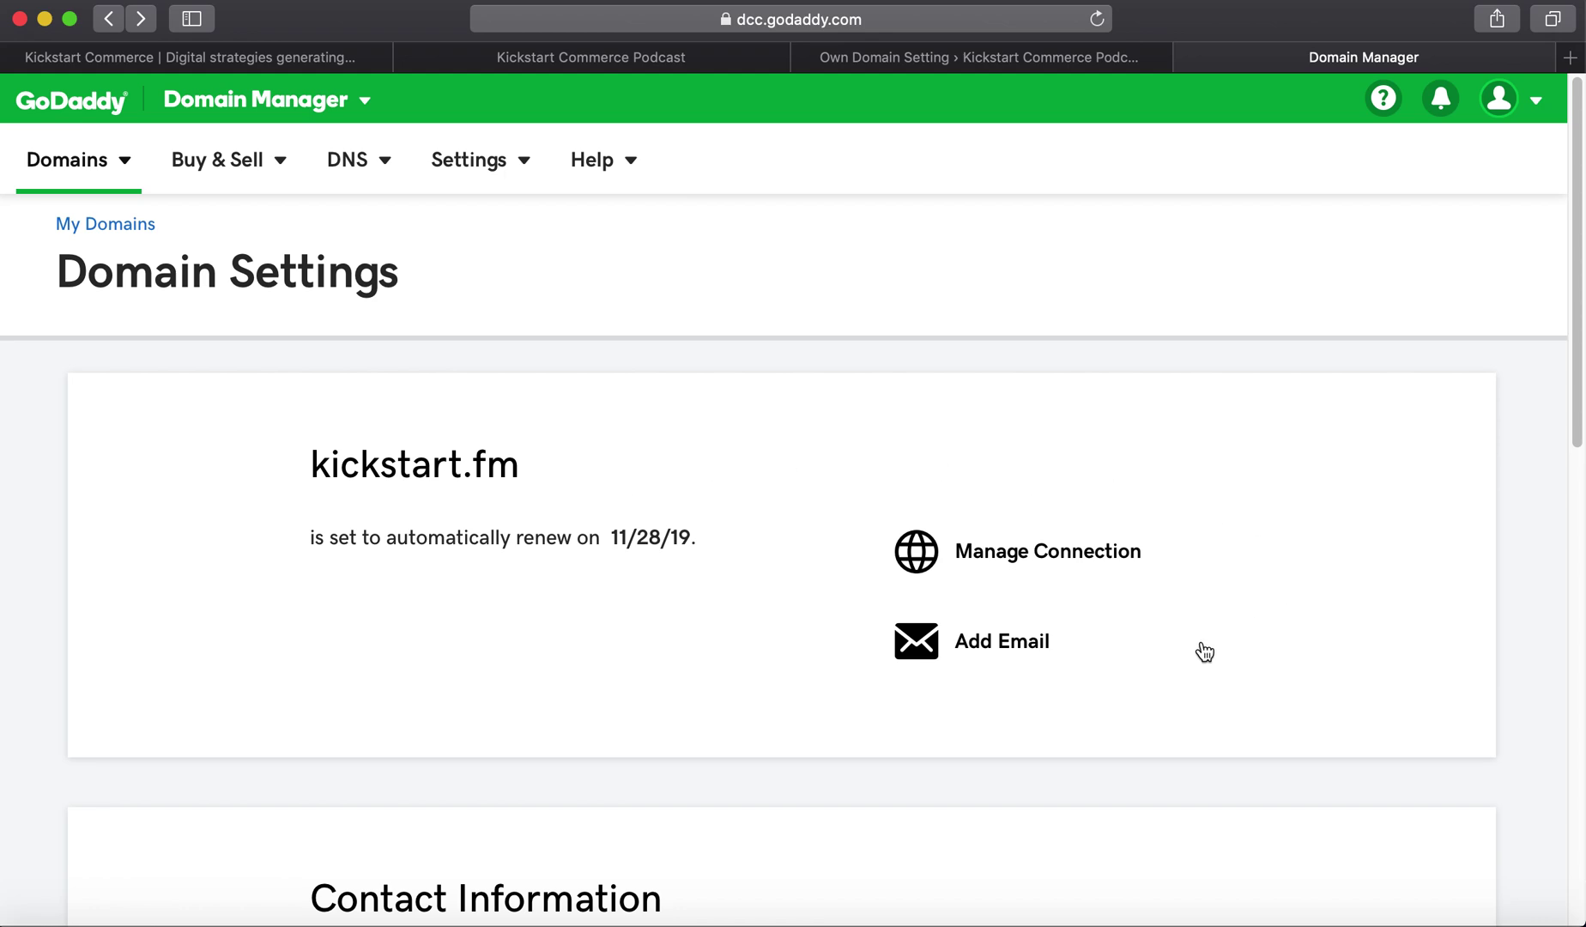
Step: Scroll kickstart.fm's Domain Settings down to Additional Settings
scroll(1204, 653, "down", 15)
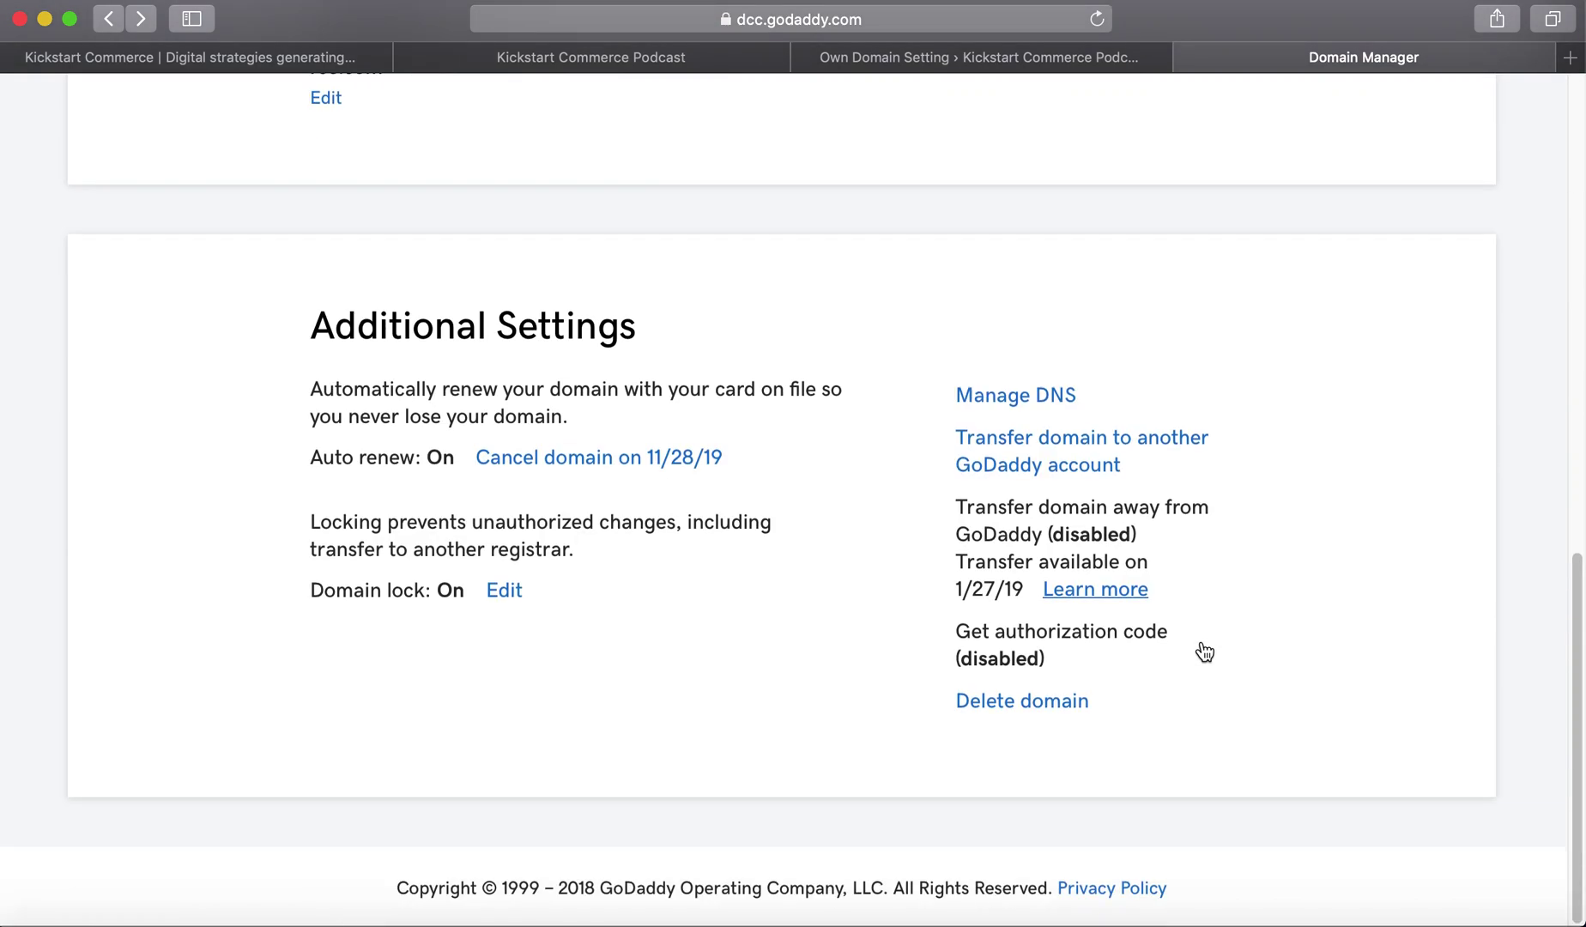
Step: Check that kickstart.fm's CNAME record www → pbcdn2.podbean.com matches Podbean's Step 1 values
left_click(1021, 400)
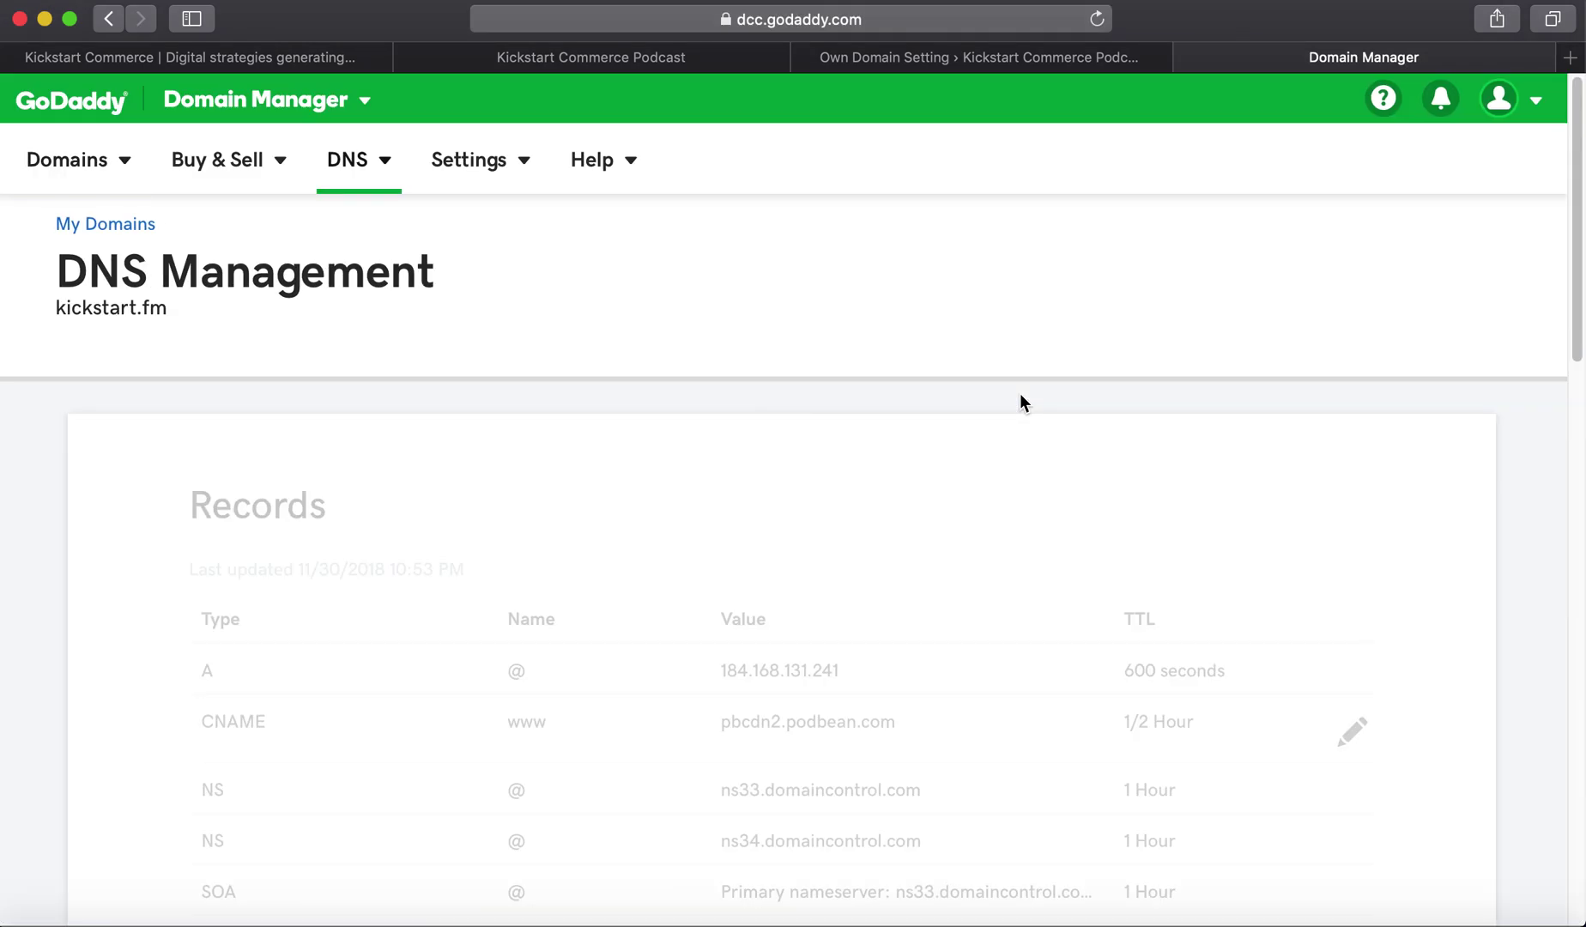
scroll(661, 599, "down", 1)
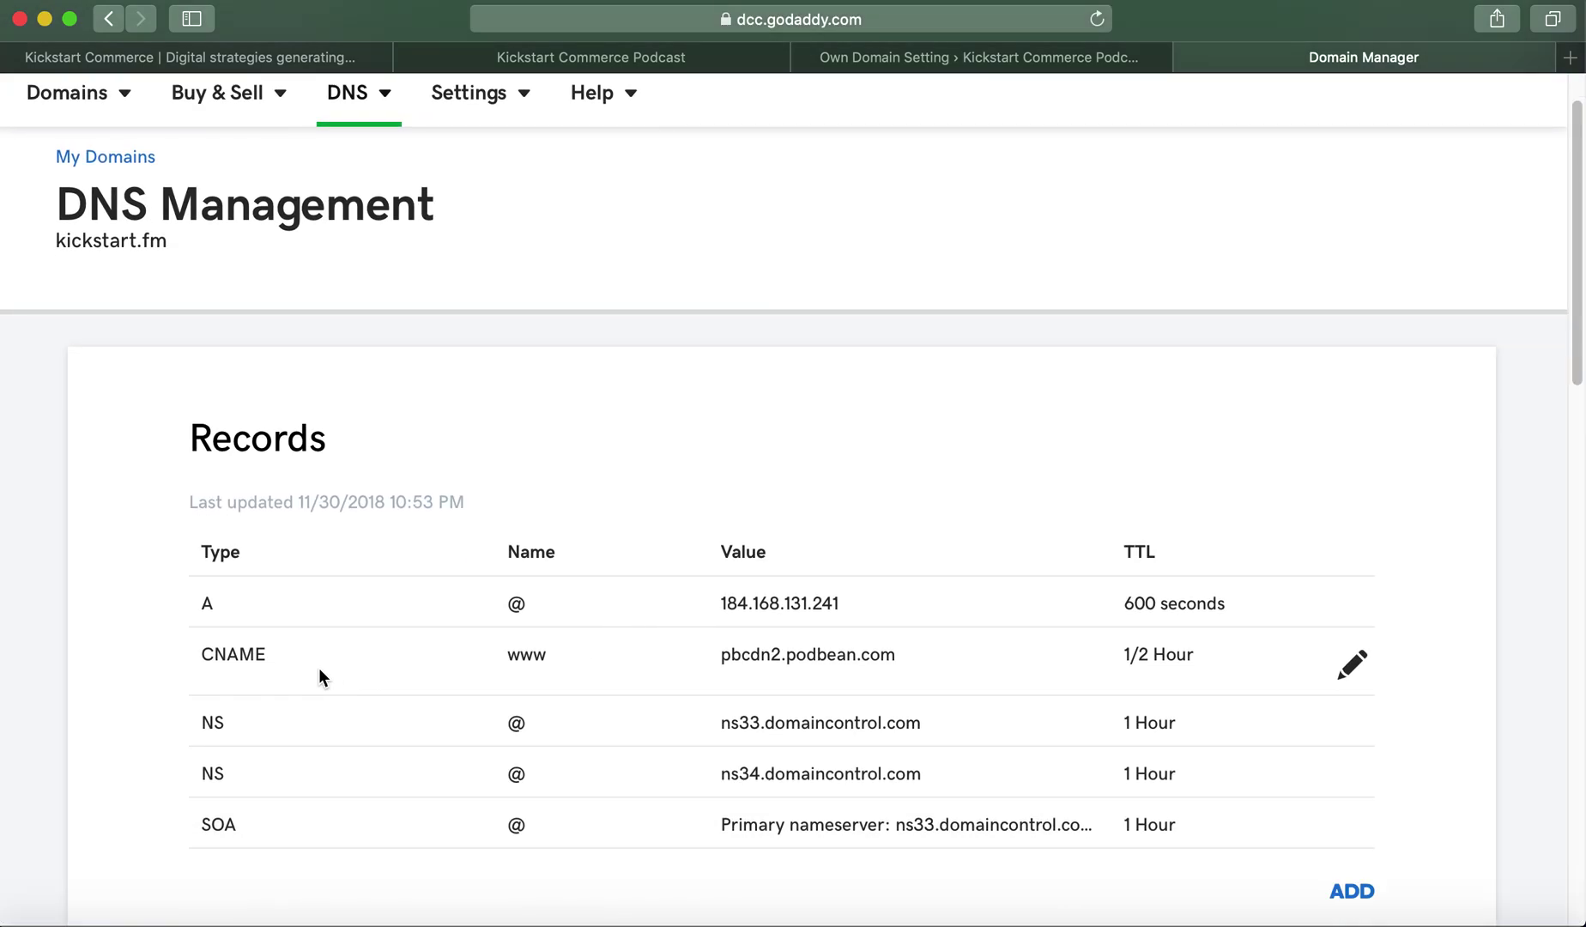
left_click_drag(205, 655, 273, 665)
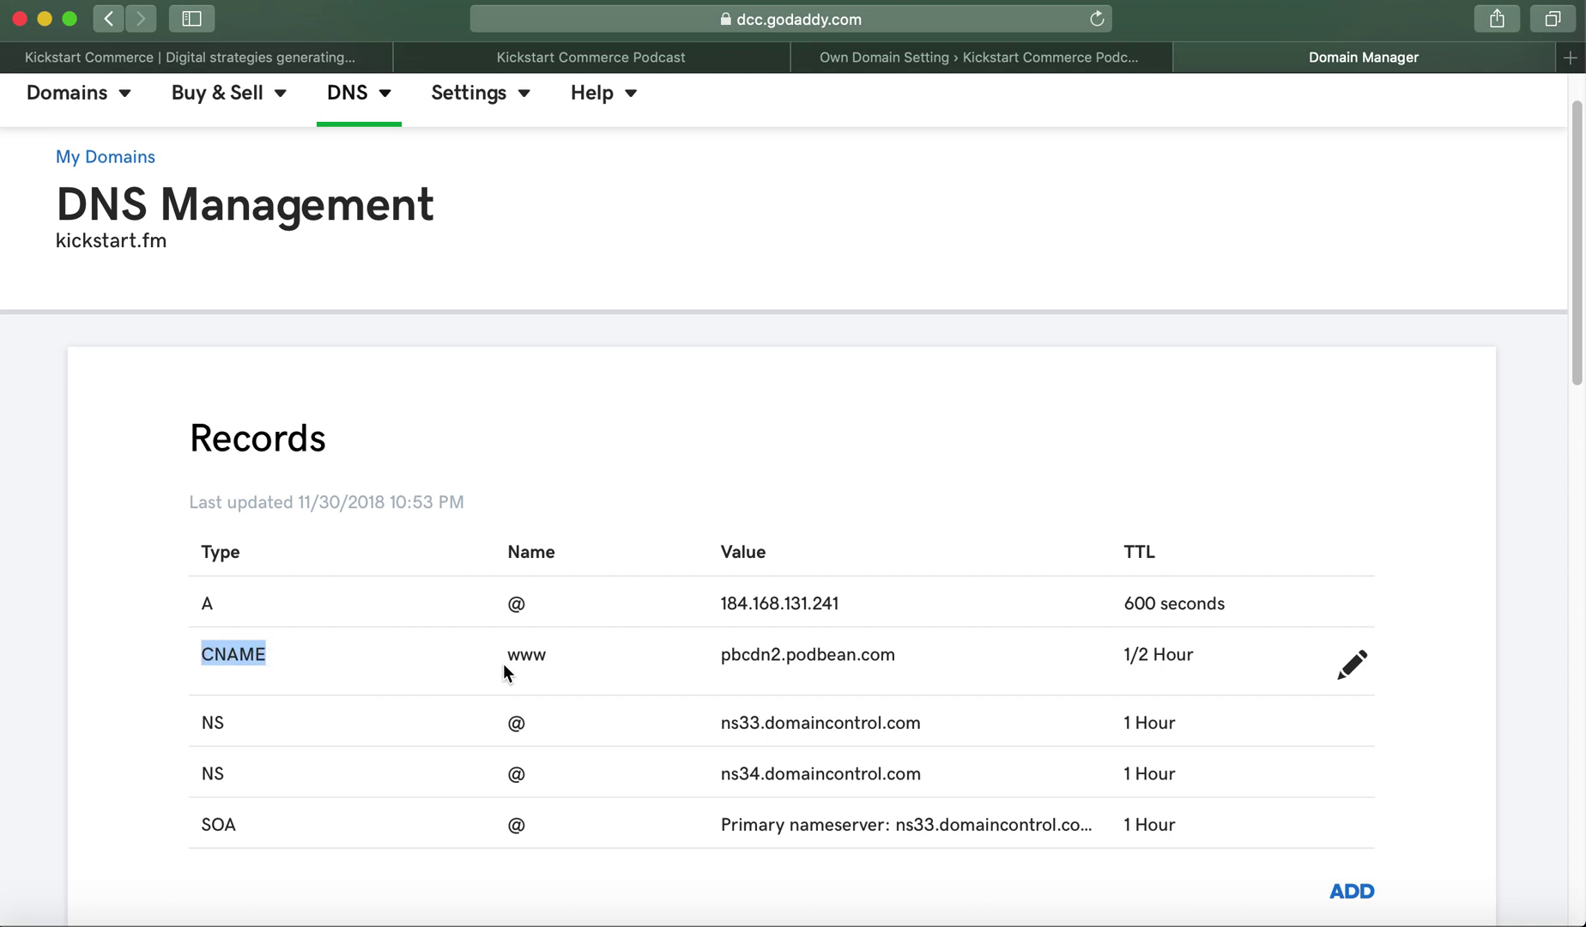
left_click_drag(507, 655, 558, 663)
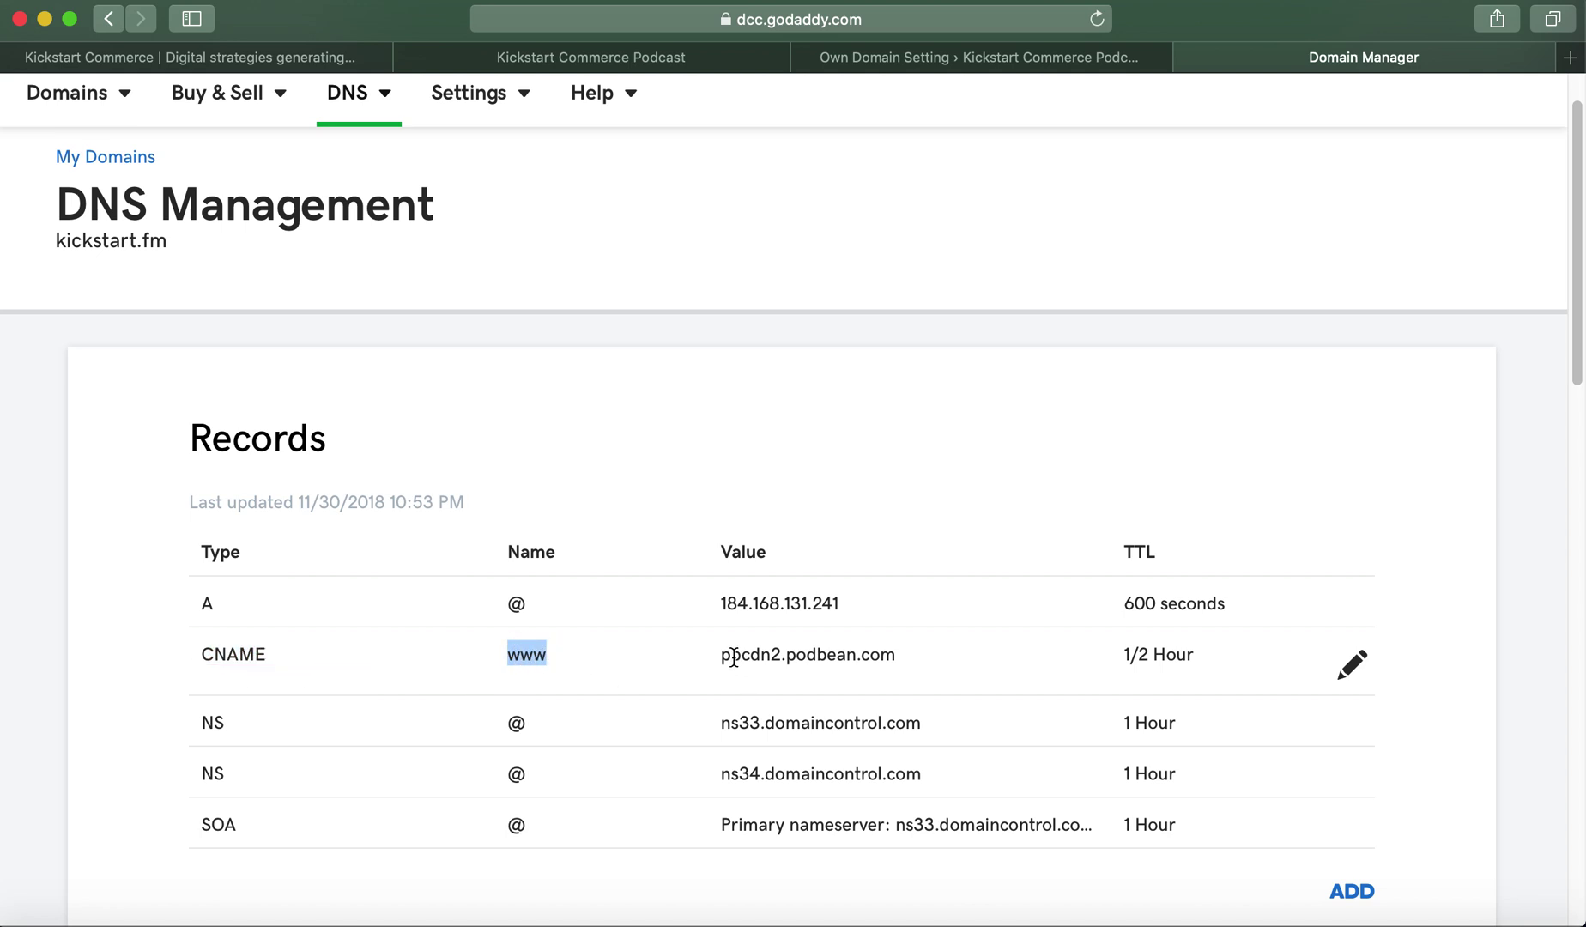
left_click_drag(725, 659, 908, 663)
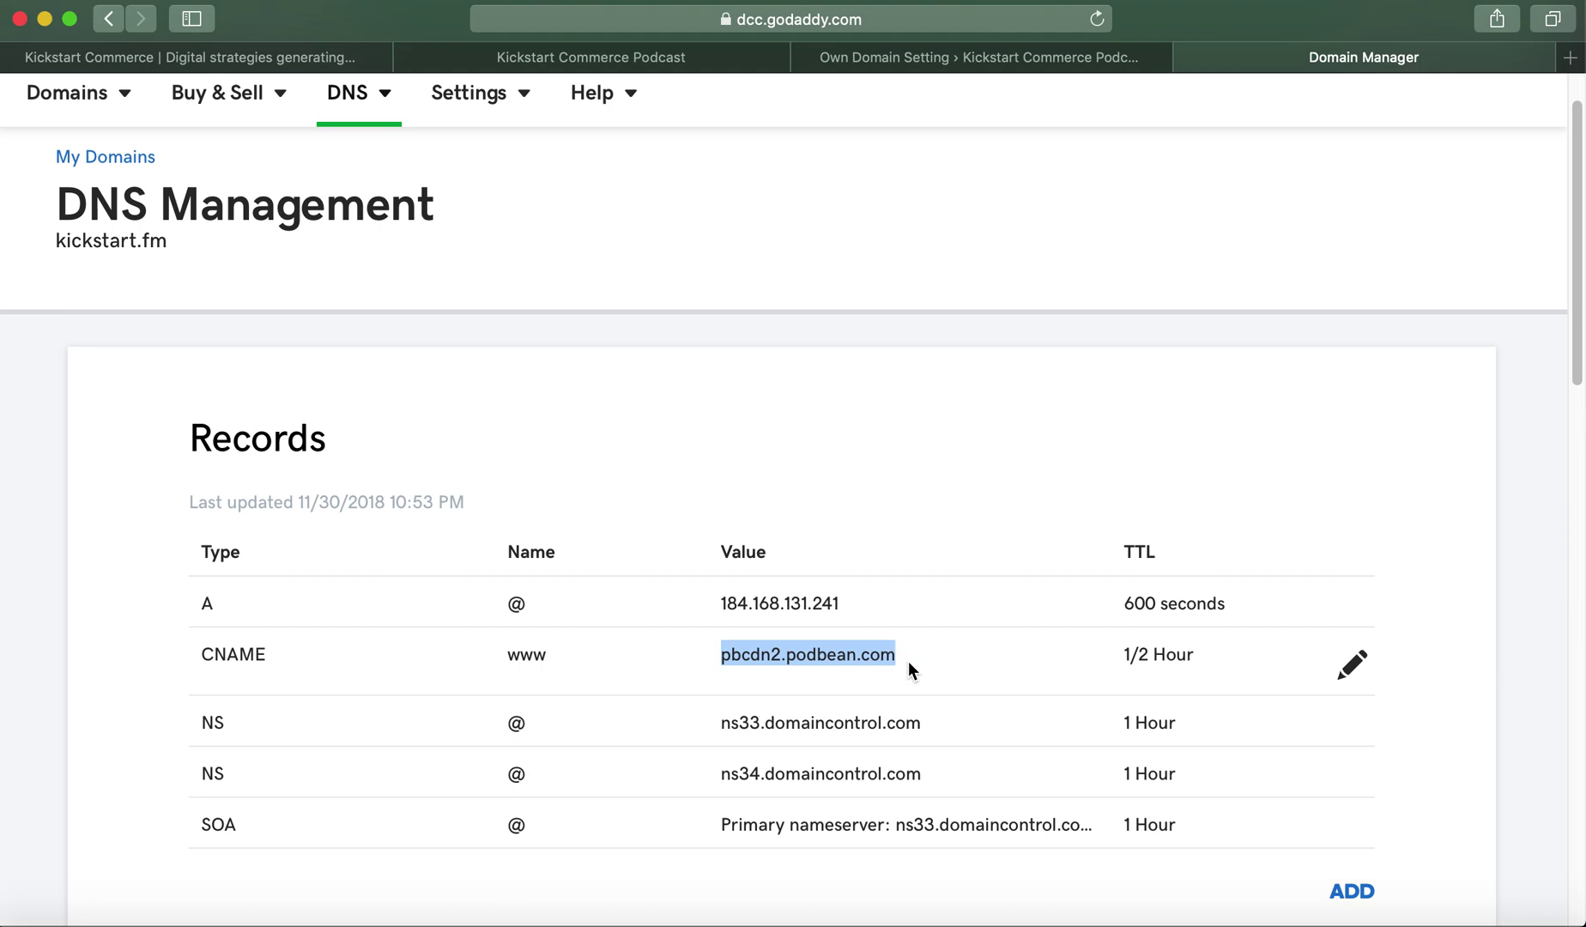
left_click(917, 67)
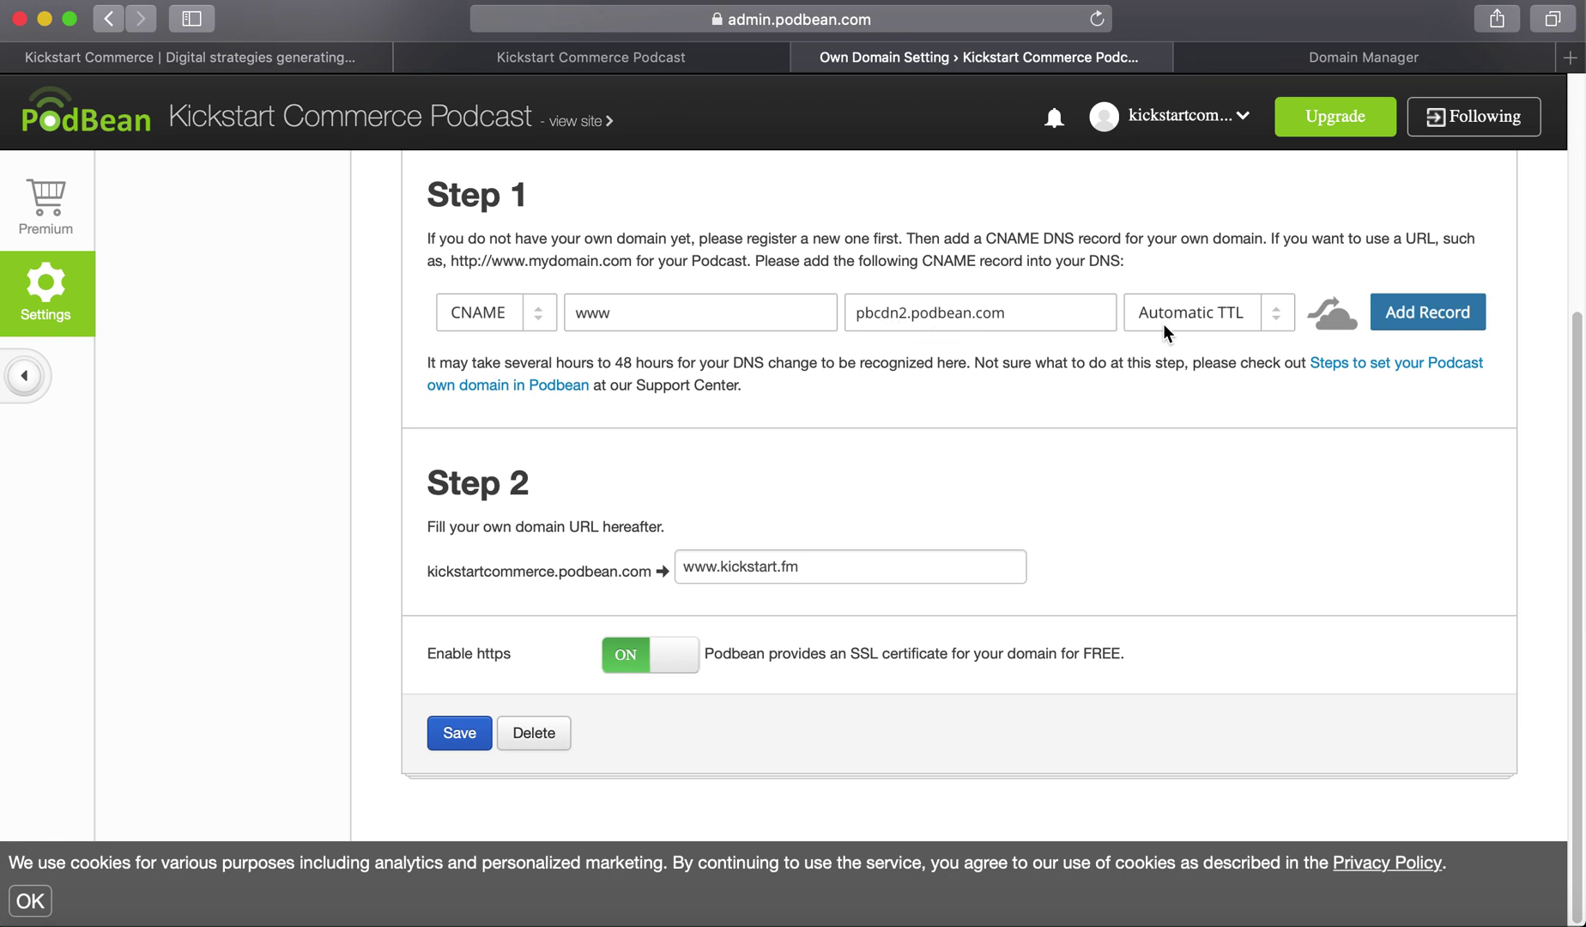
left_click(1317, 59)
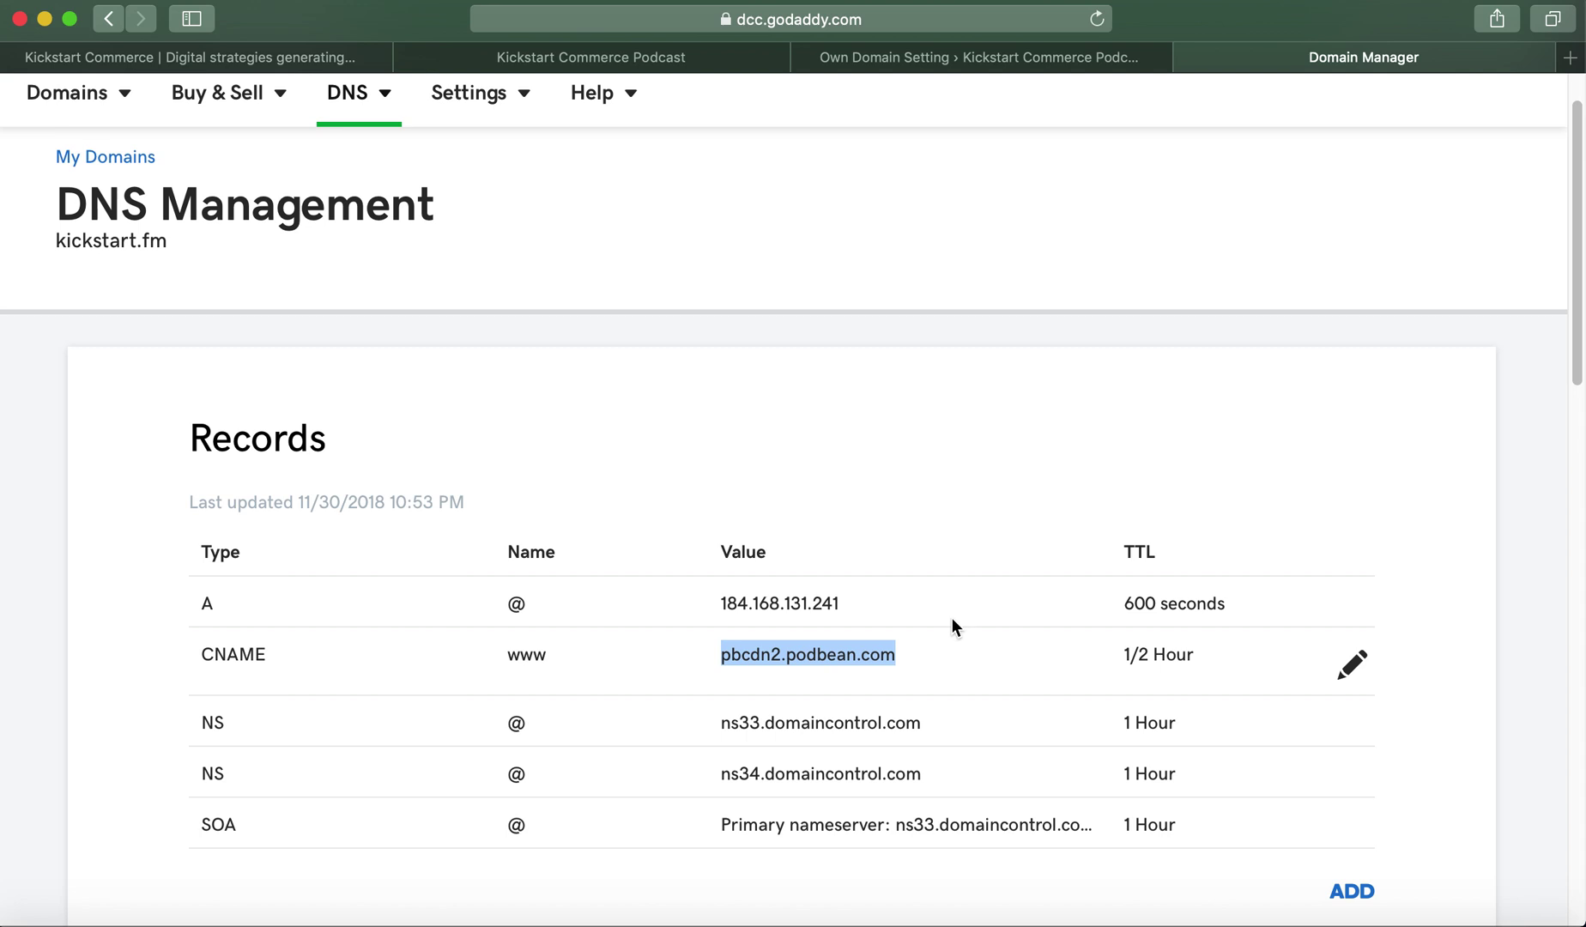
scroll(966, 684, "down", 5)
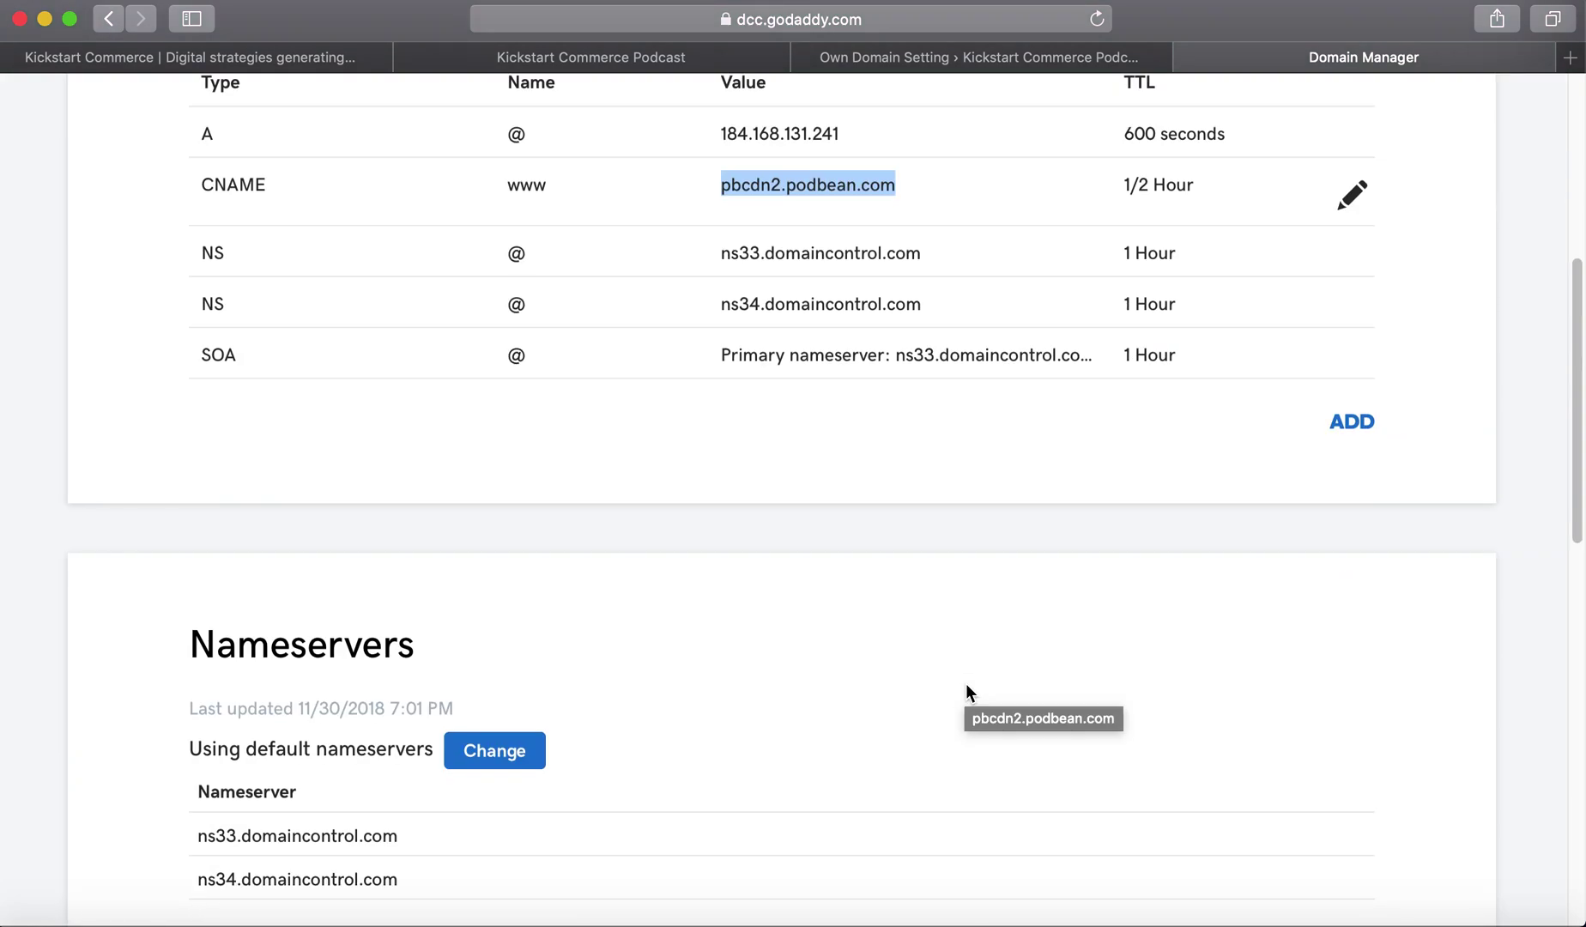
scroll(966, 683, "down", 6)
scroll(965, 683, "down", 4)
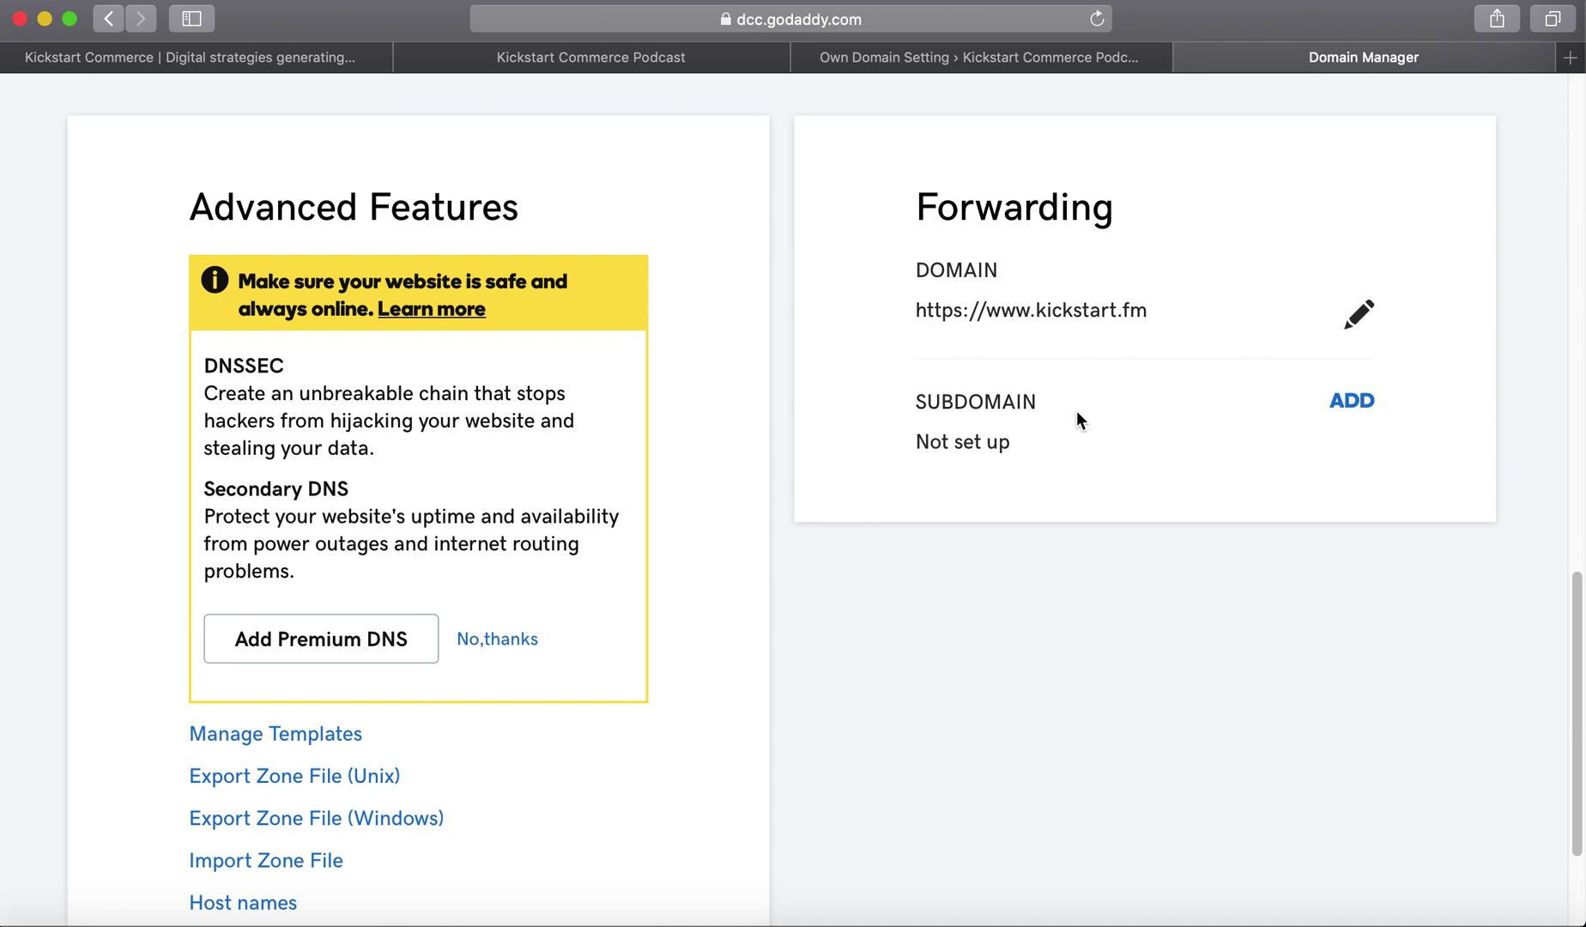
scroll(1077, 411, "up", 15)
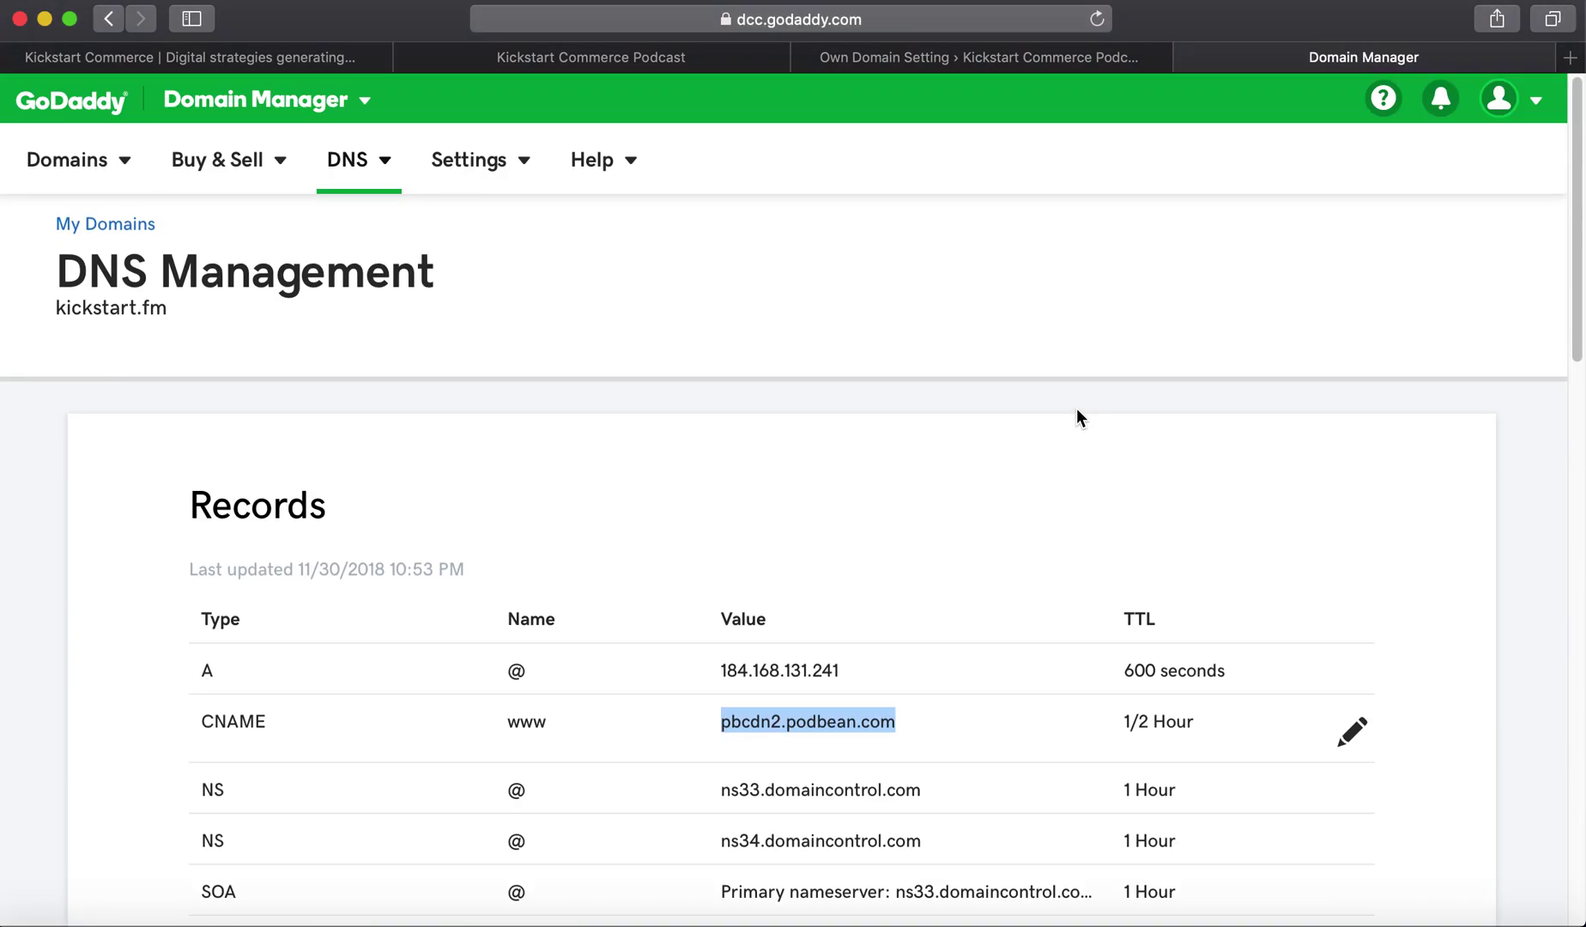
left_click(959, 59)
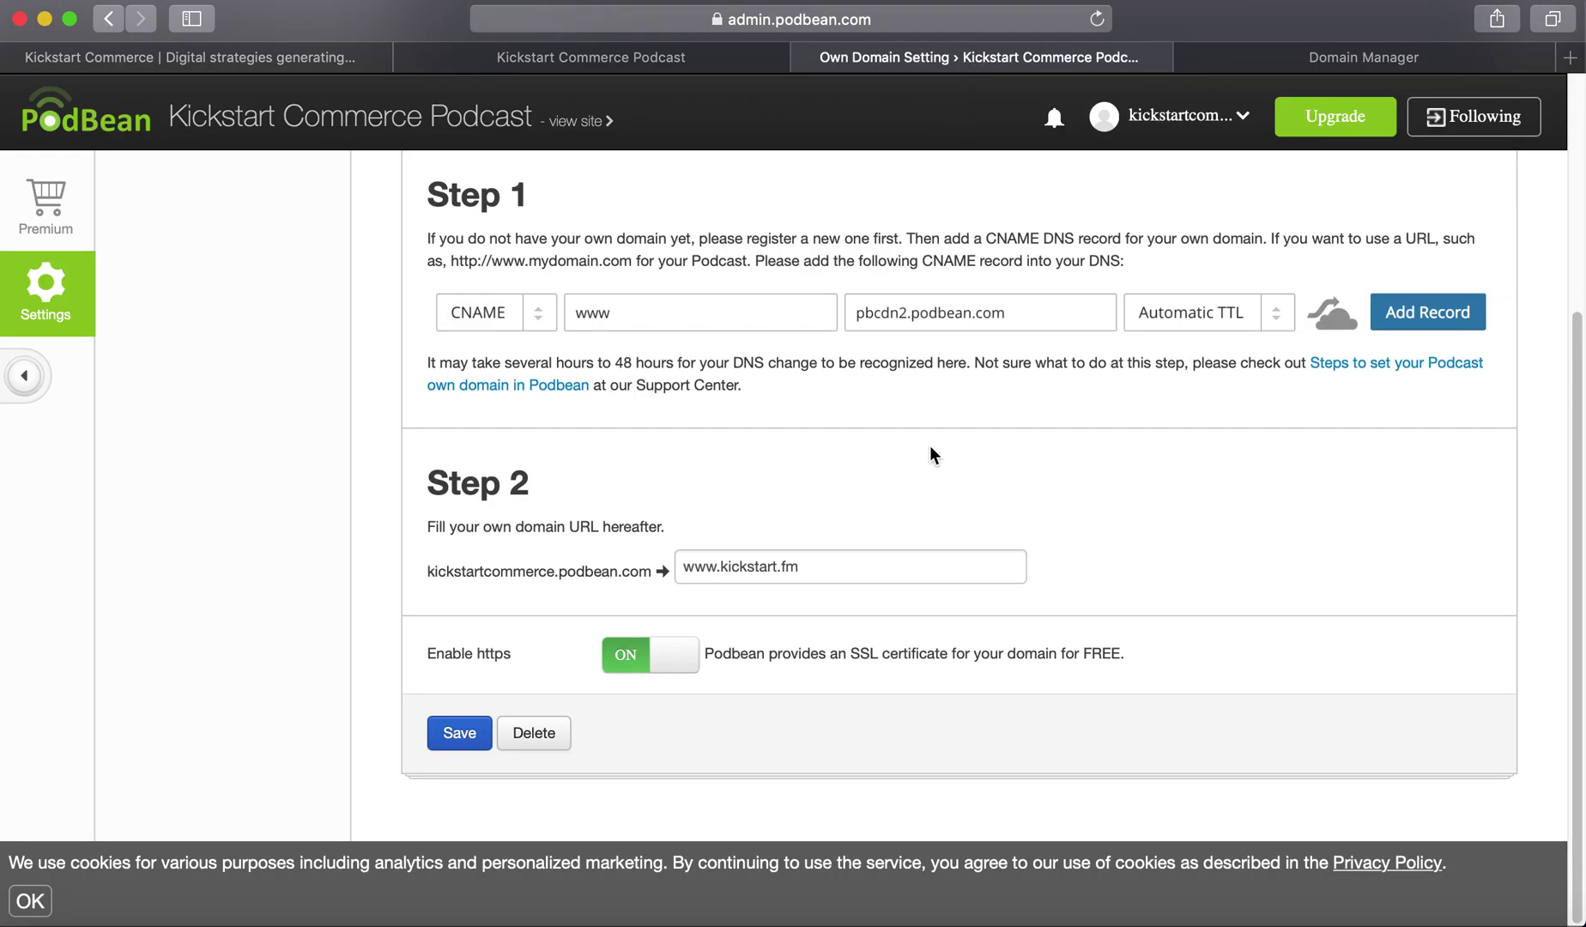
Step: Load kickstart.fm in a new tab to confirm the podcast site appears at the custom domain
left_click(693, 59)
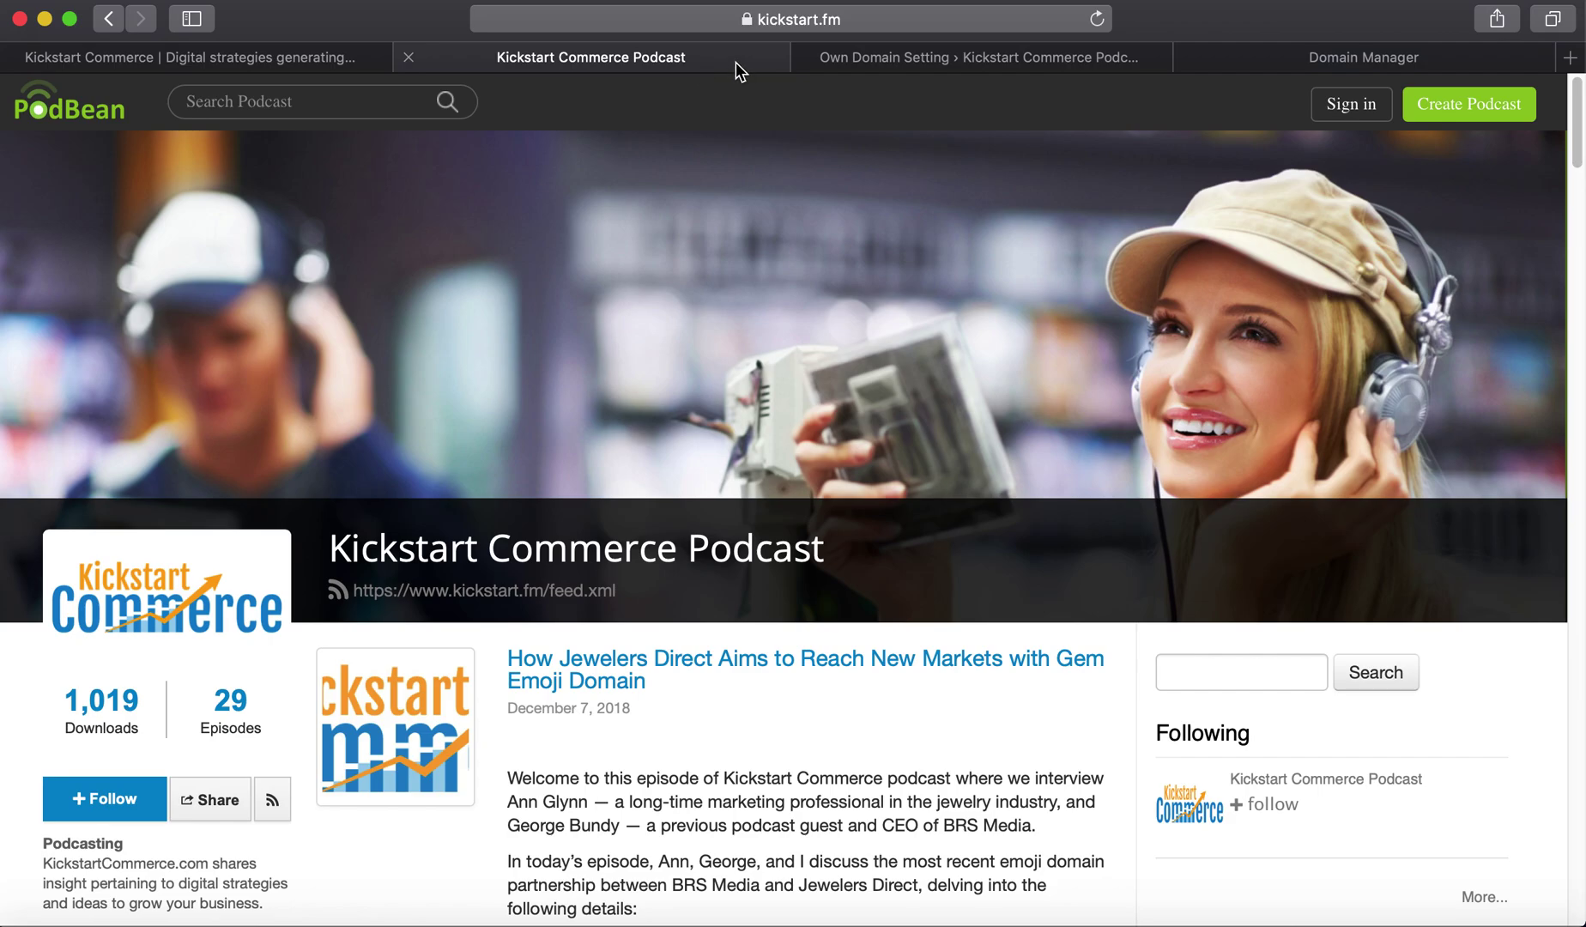
left_click(1571, 59)
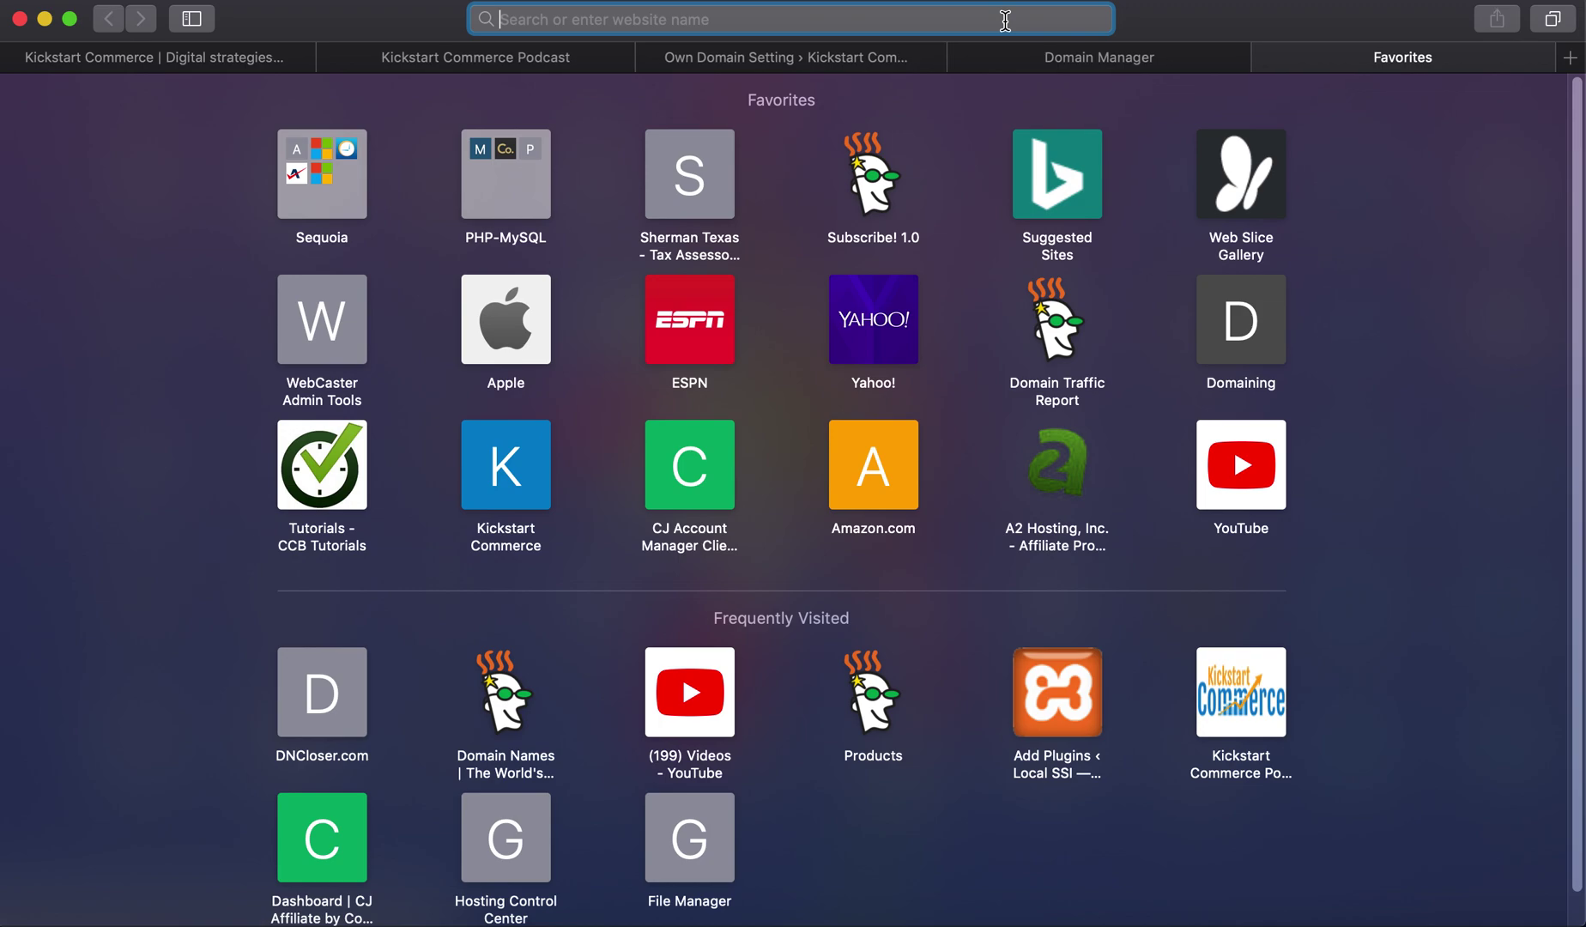
type("kickstart.fm")
key("Return")
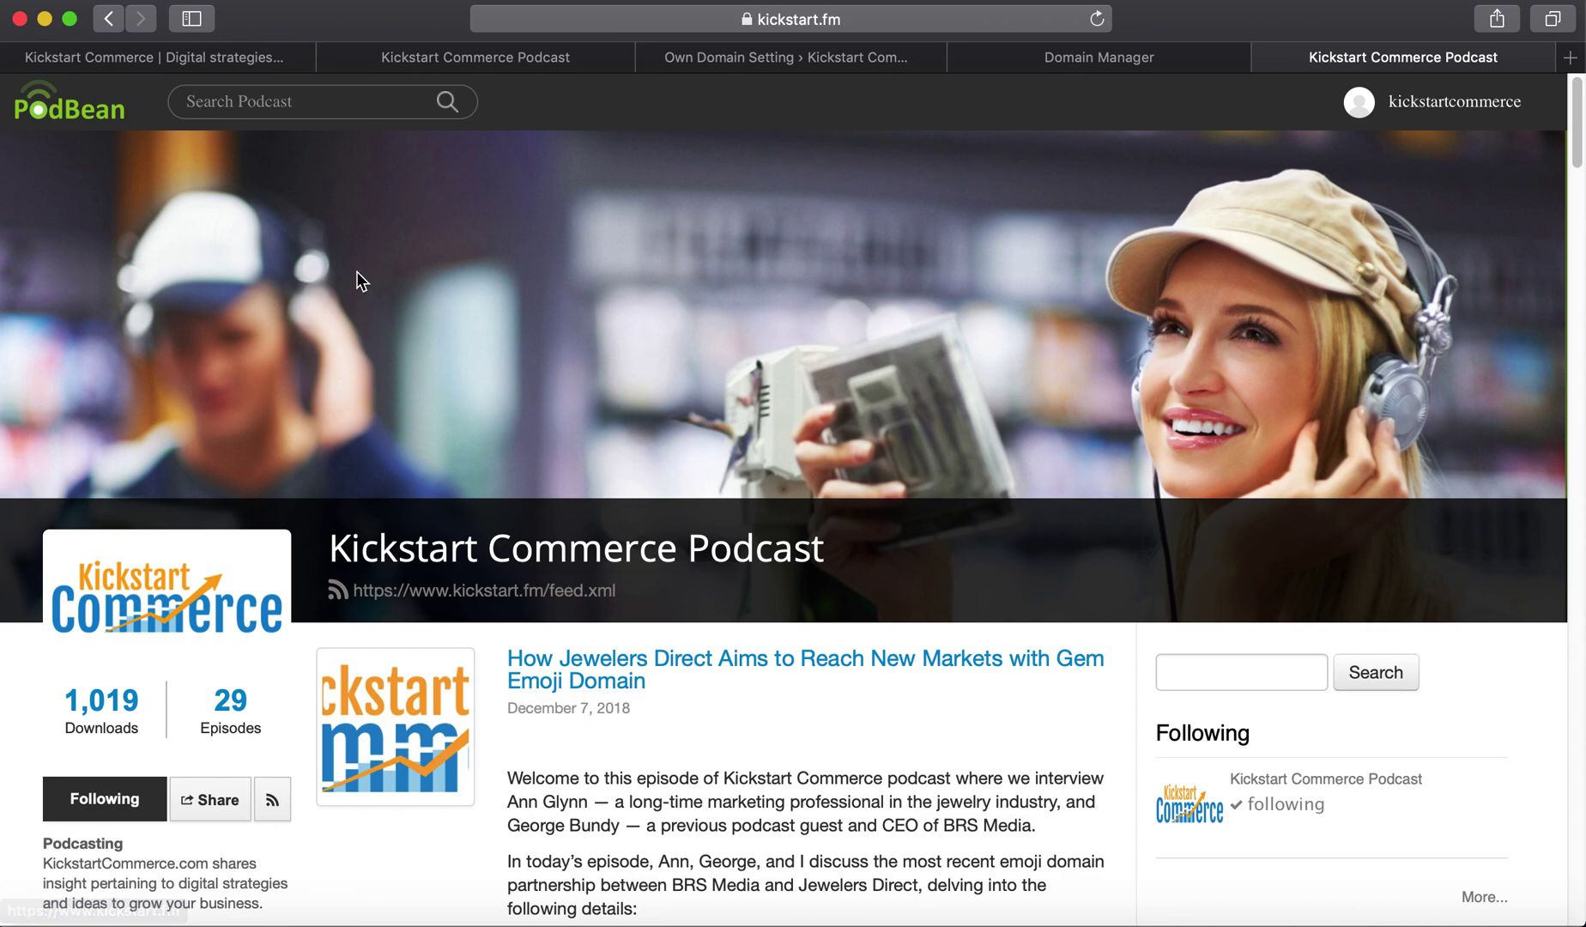
left_click(230, 60)
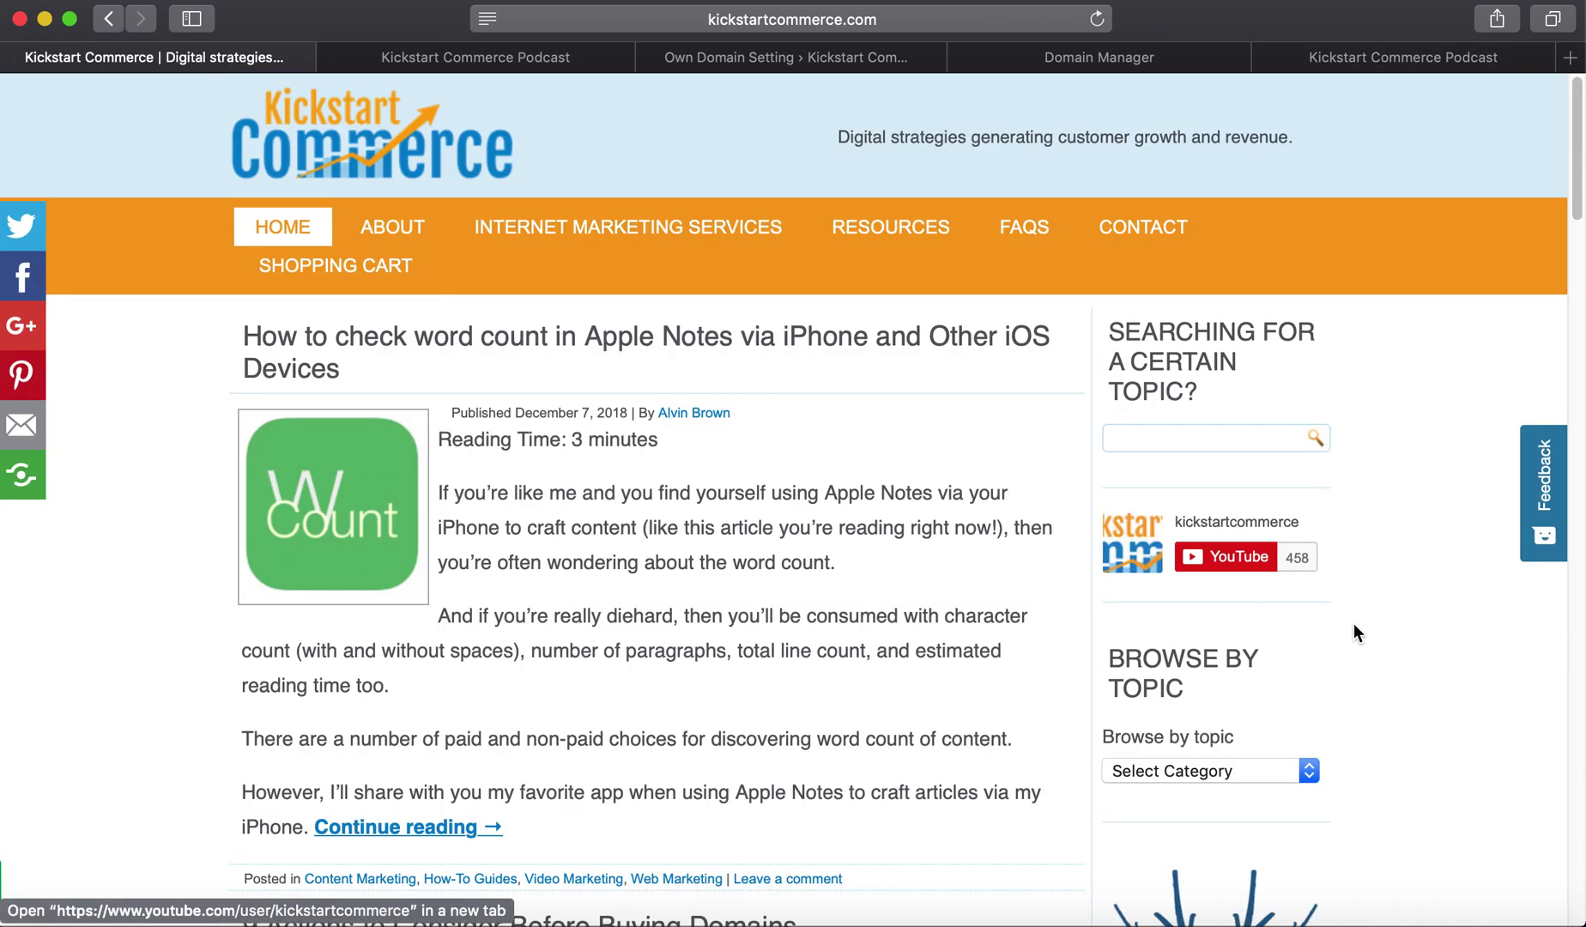
Step: Scroll through the Kickstart Commerce blog homepage showing the latest Apple Notes word-count post
scroll(1360, 643, "down", 5)
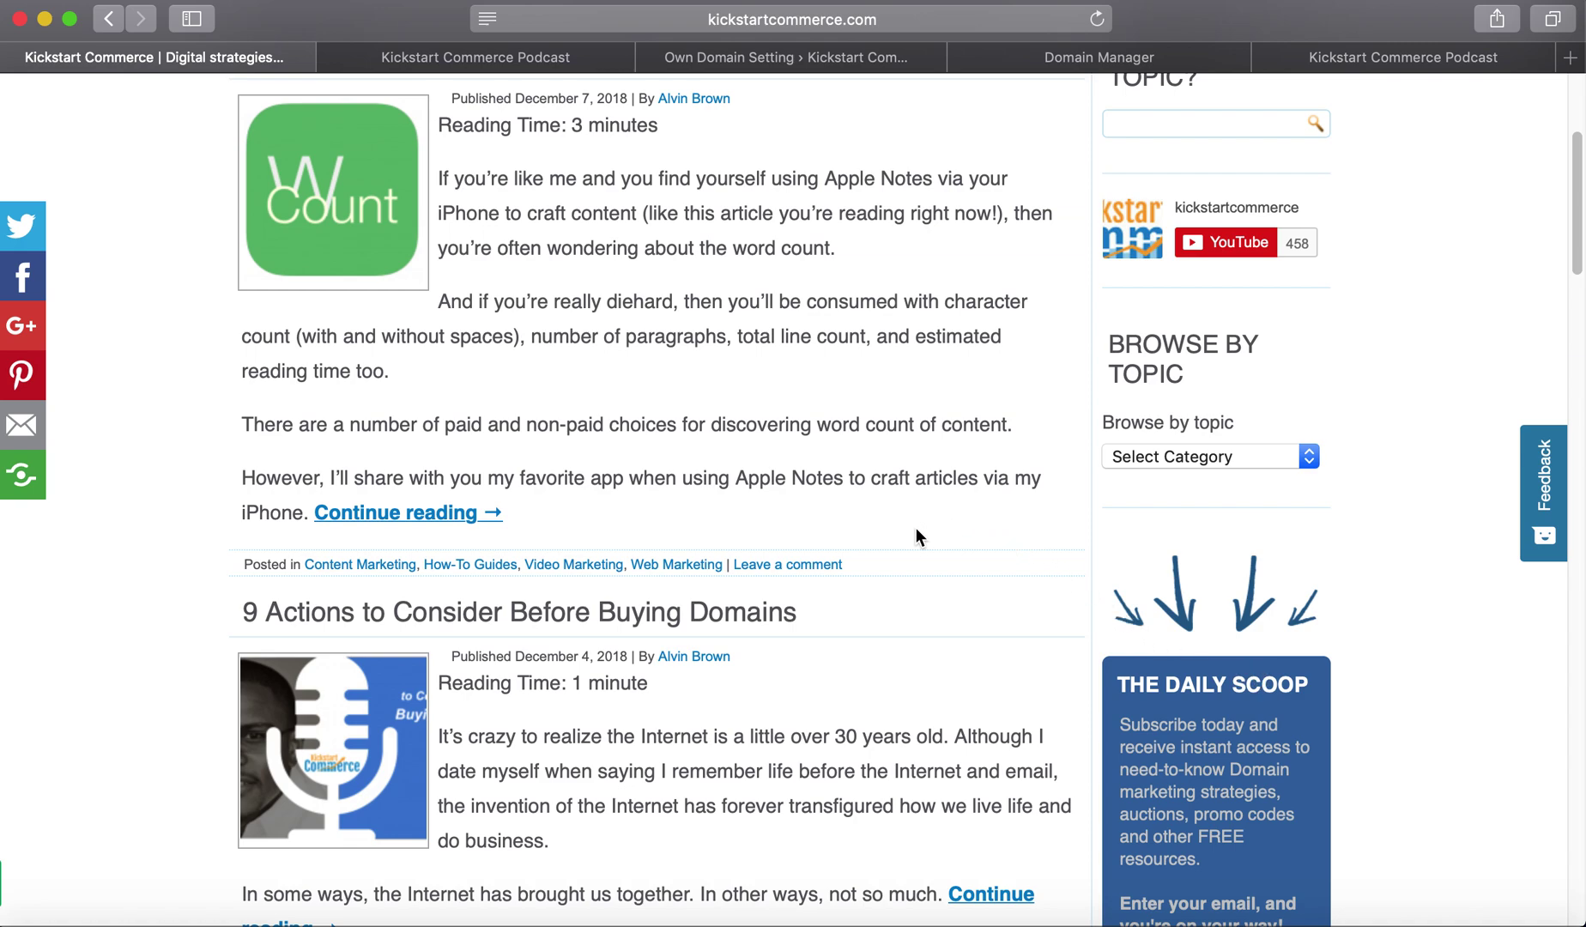
scroll(916, 530, "up", 3)
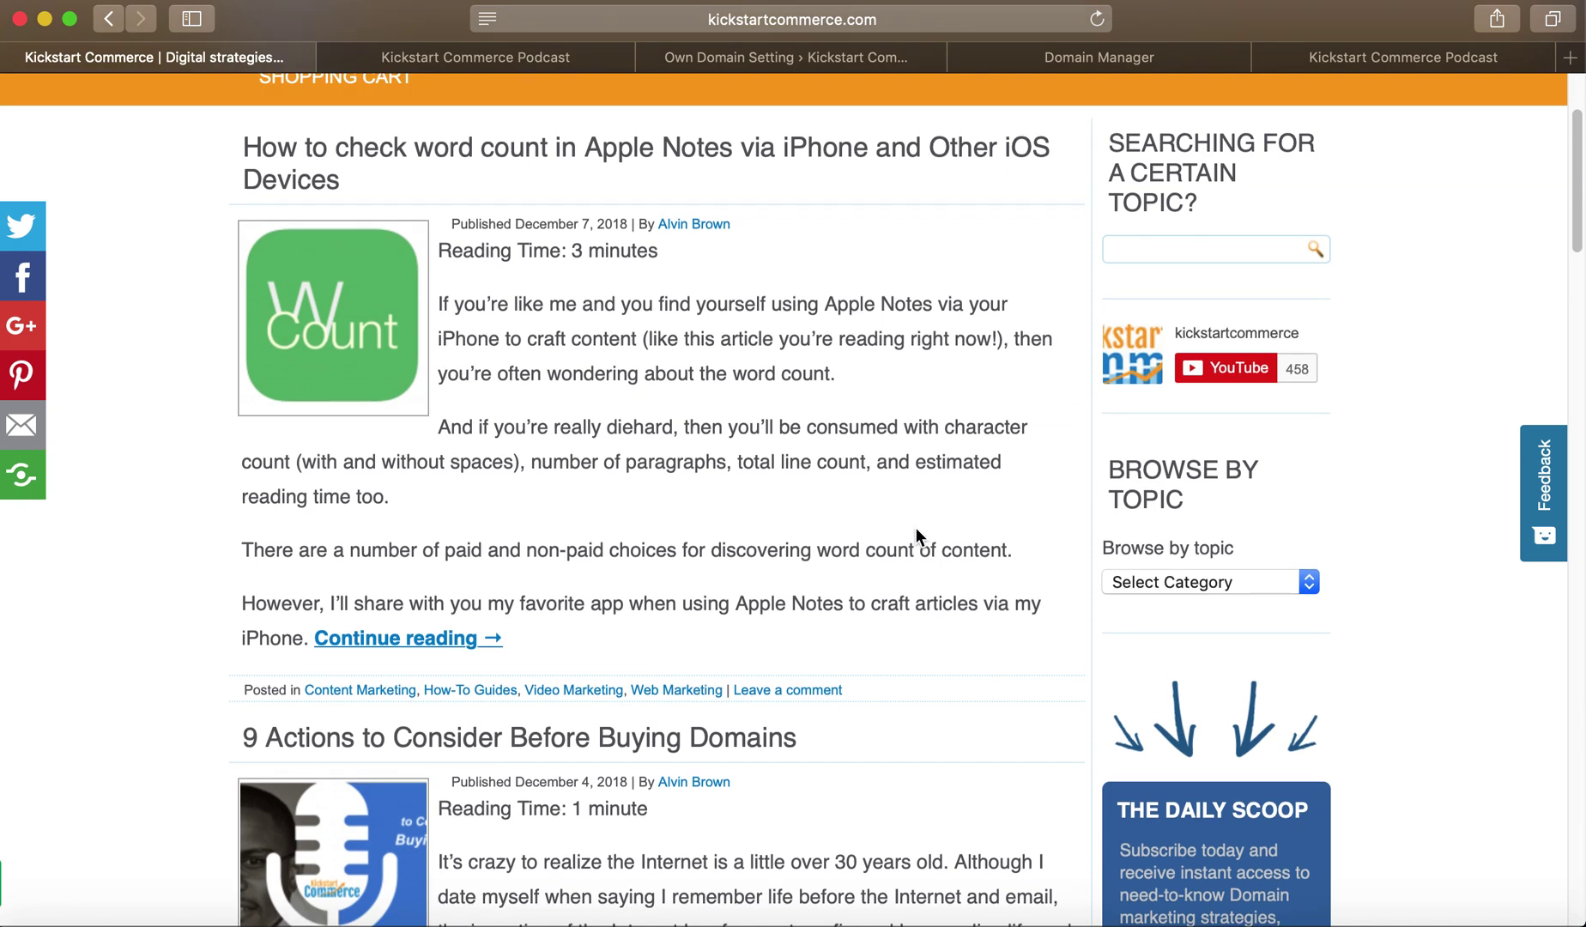
scroll(916, 528, "up", 5)
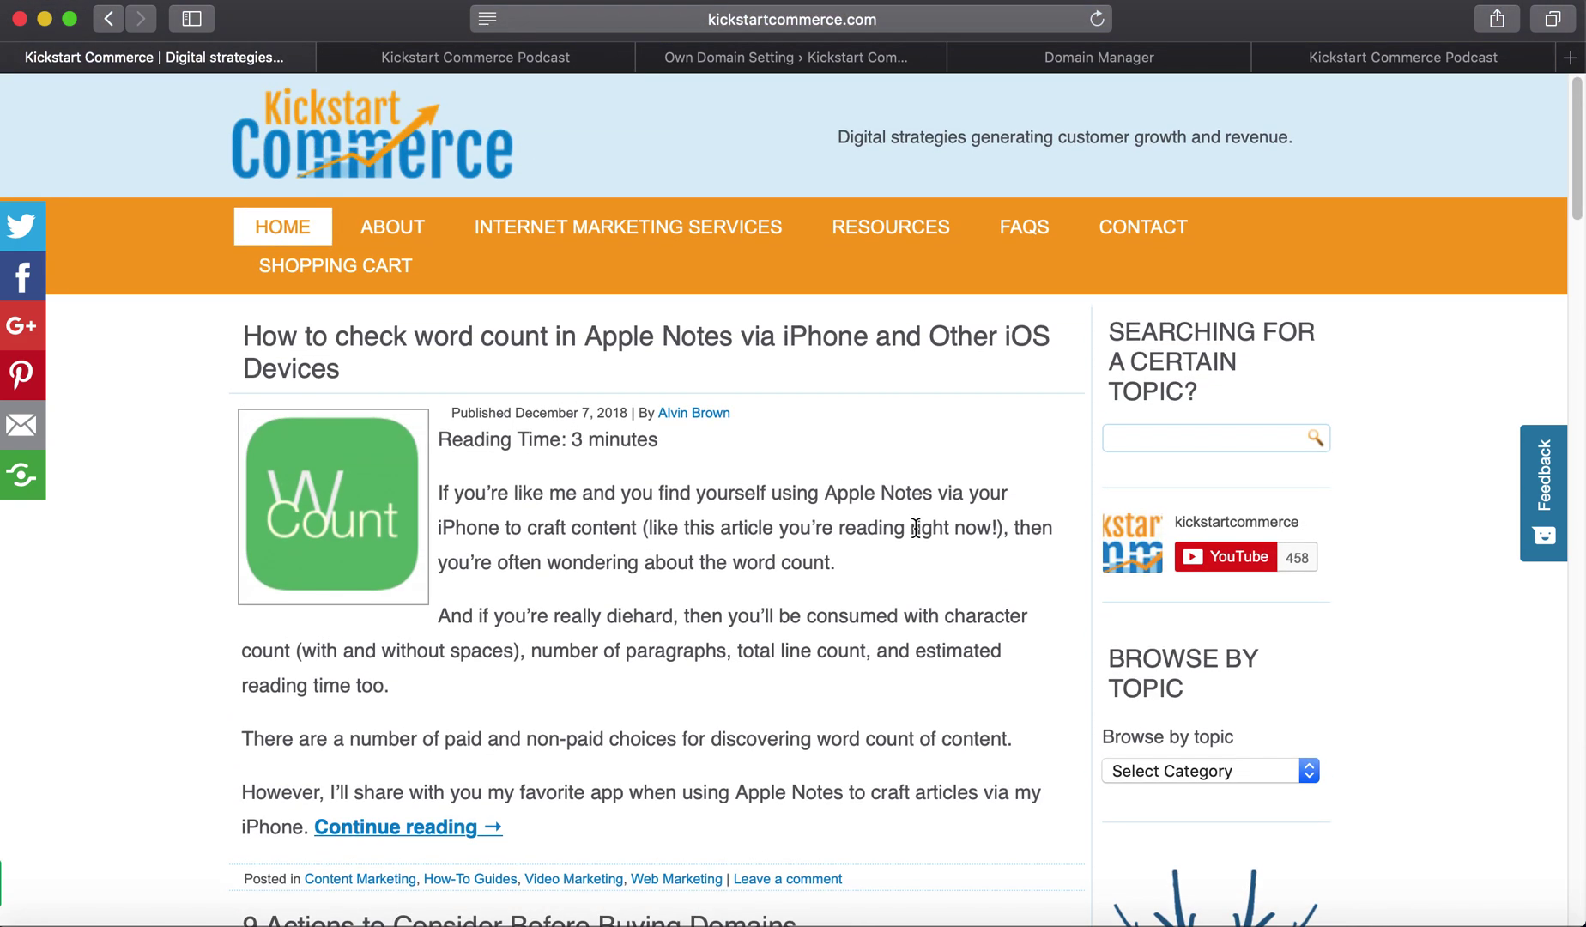